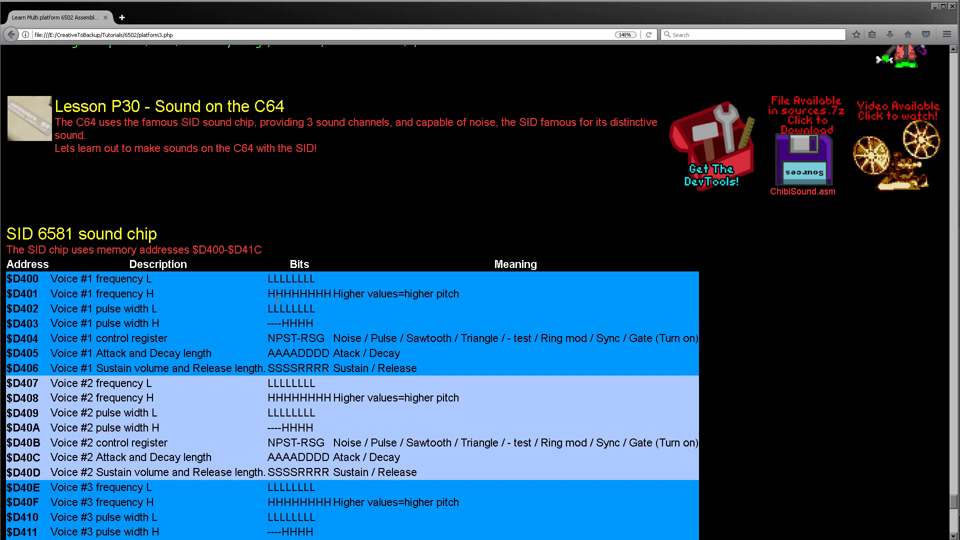
scroll(548, 237, down, 3)
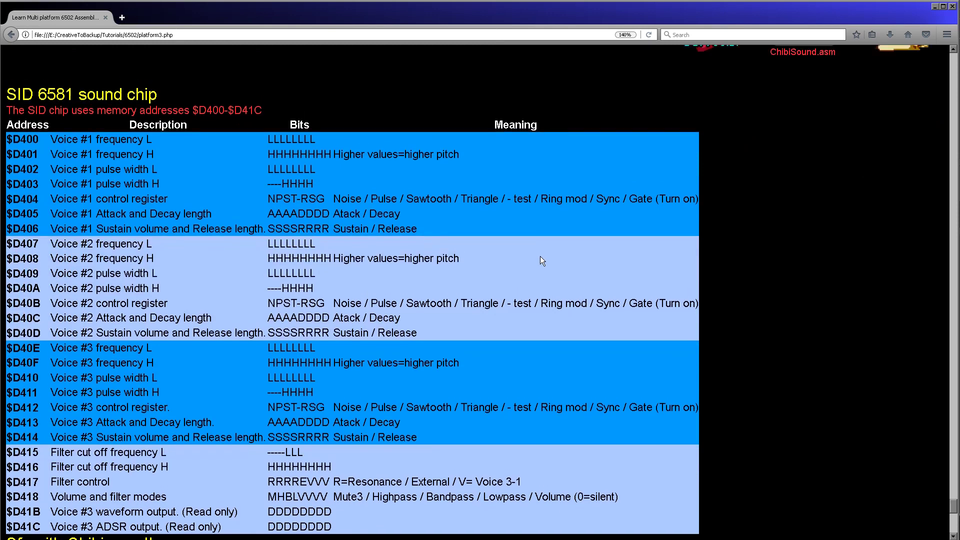
scroll(540, 256, up, 1)
scroll(539, 265, down, 3)
scroll(537, 266, down, 2)
scroll(538, 266, up, 2)
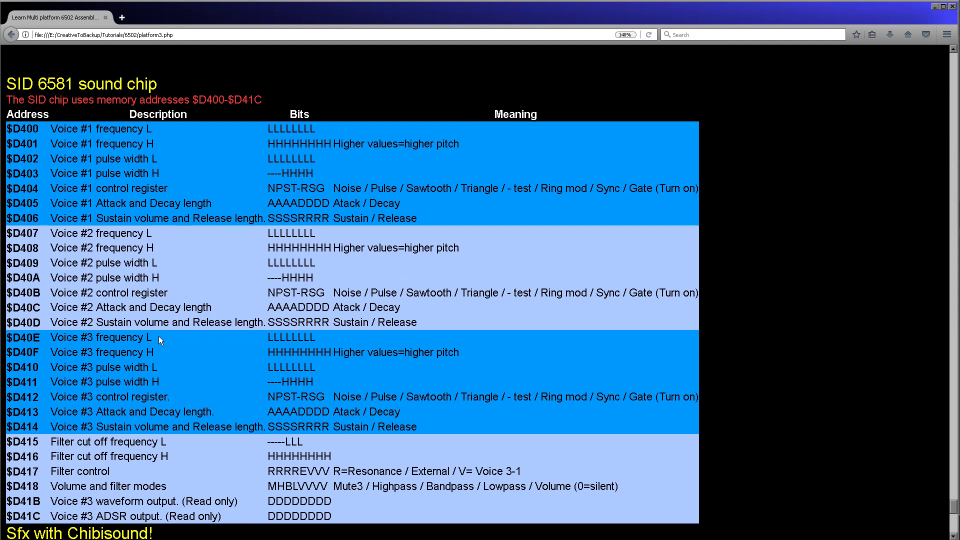
scroll(158, 336, down, 1)
scroll(159, 336, down, 3)
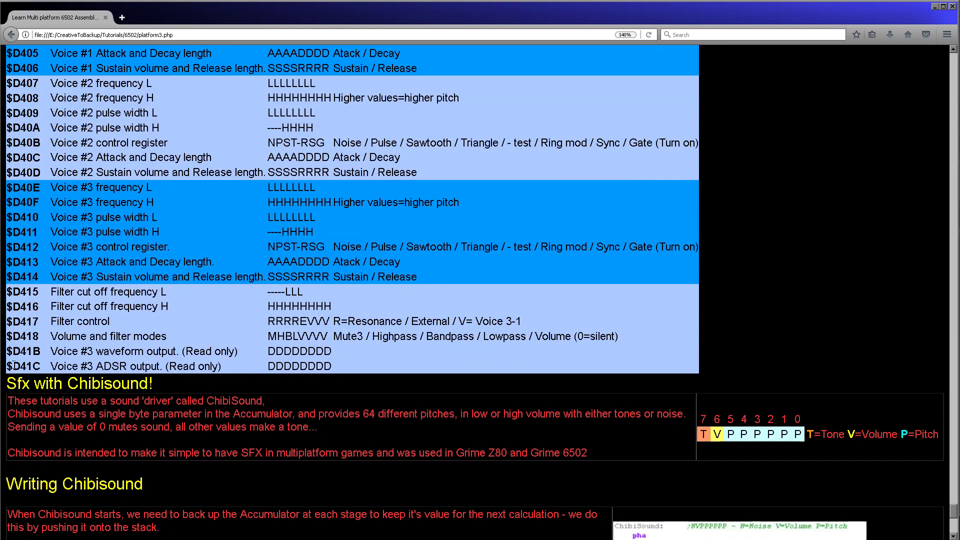
scroll(266, 365, up, 4)
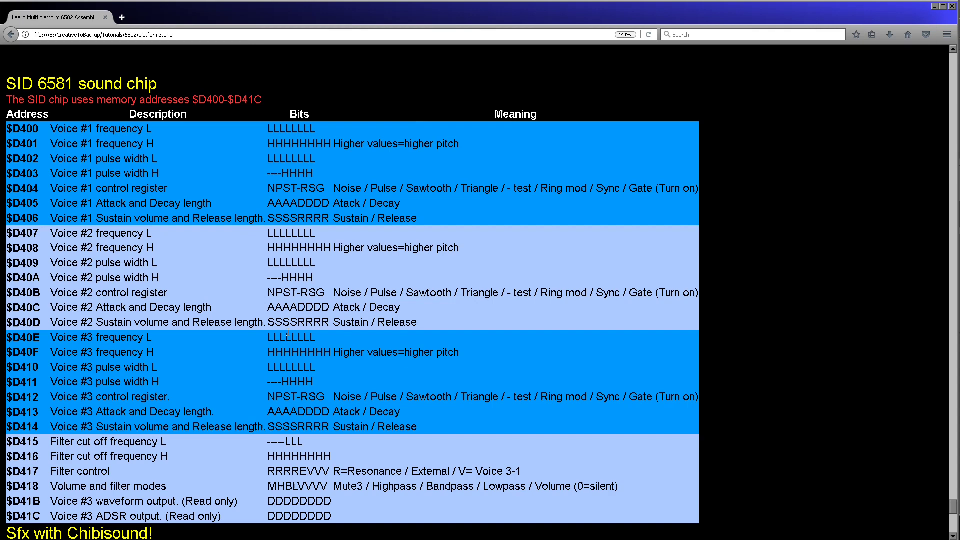
scroll(480, 300, down, 3)
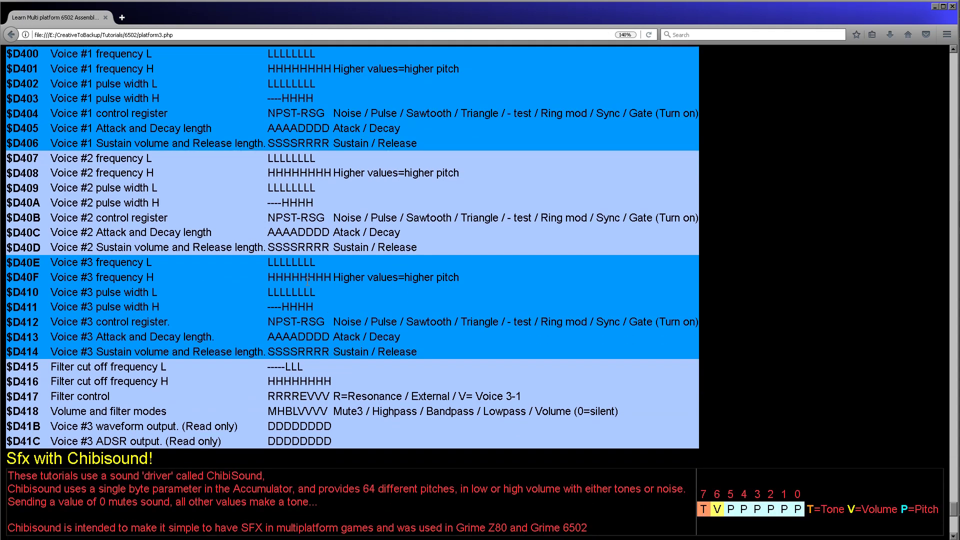
scroll(379, 314, up, 5)
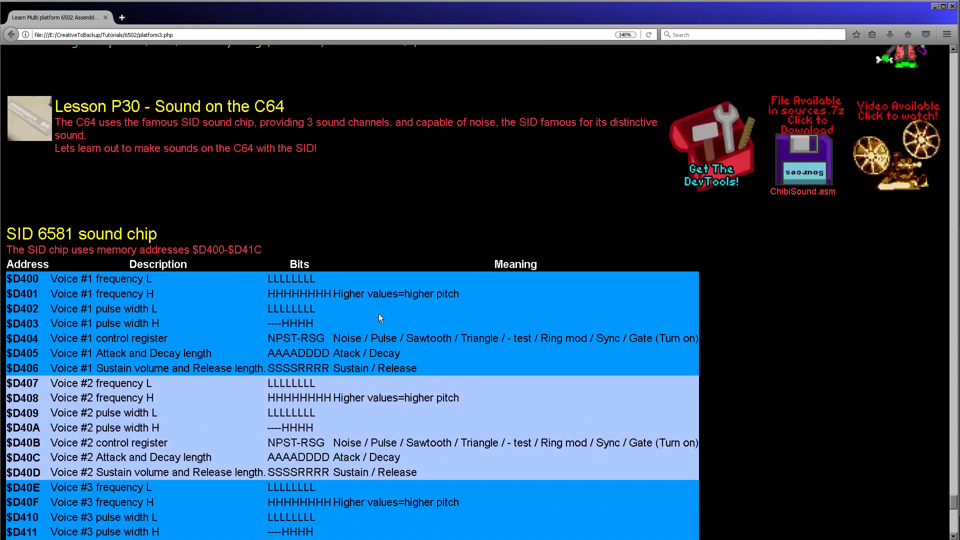
scroll(379, 314, up, 10)
scroll(371, 331, up, 5)
scroll(338, 338, up, 2)
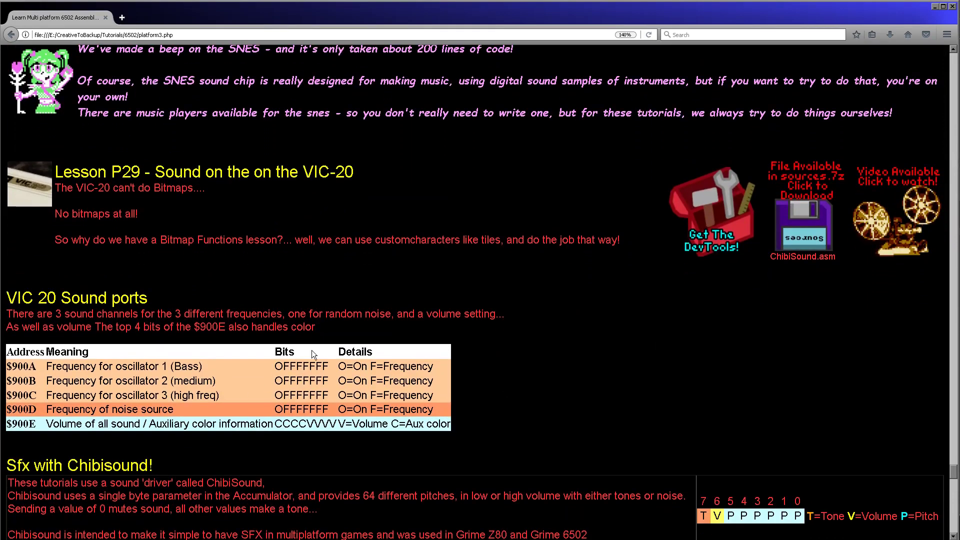
scroll(258, 416, down, 5)
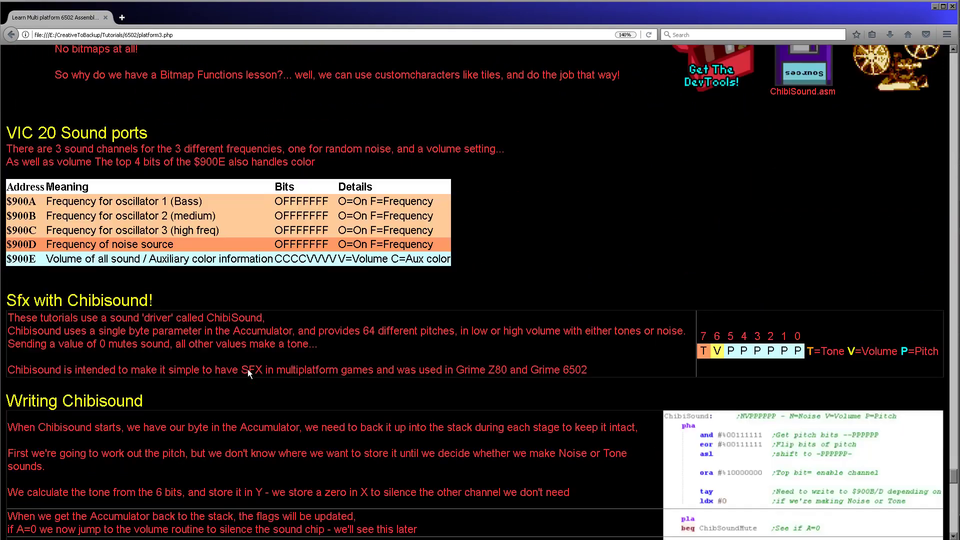
scroll(248, 369, down, 5)
scroll(243, 362, down, 5)
scroll(241, 362, down, 4)
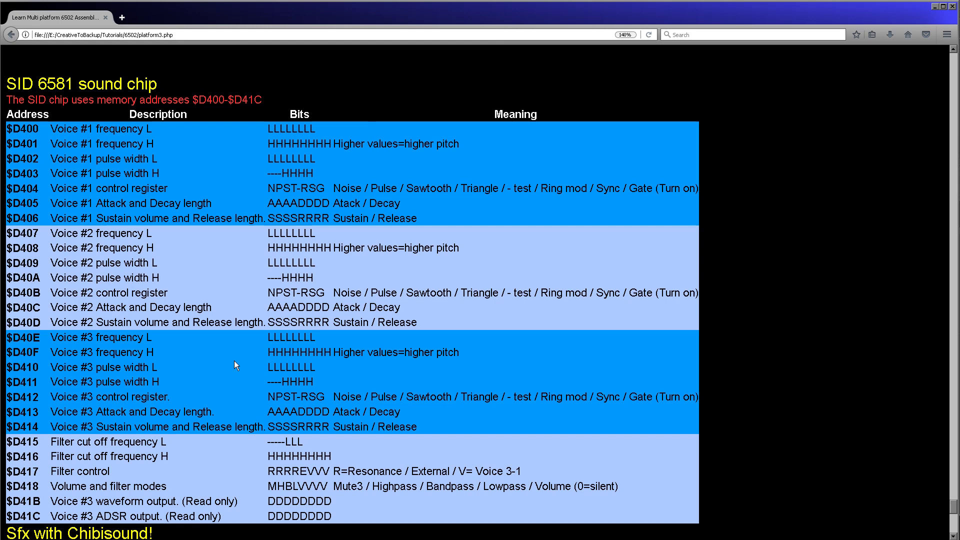
scroll(234, 361, down, 2)
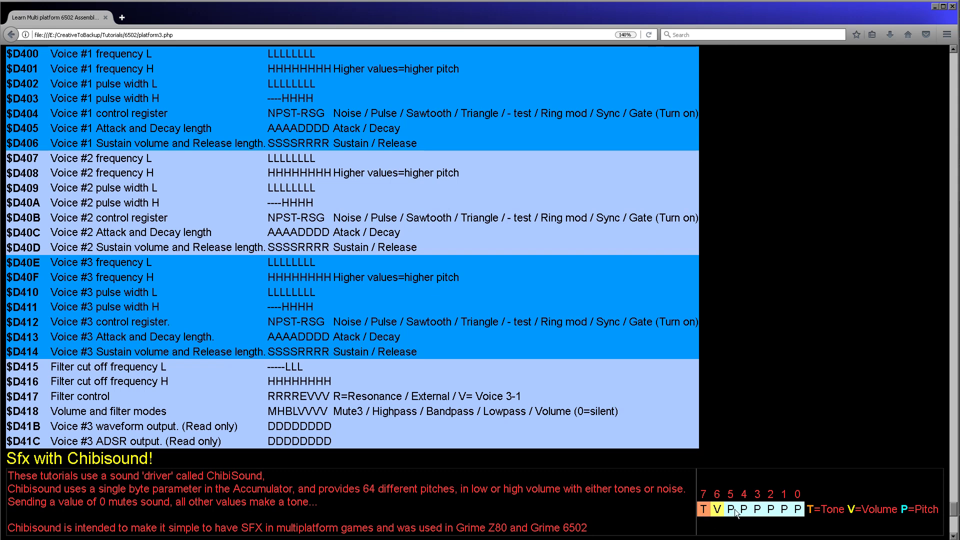
- Highlight the six P pitch bits, then the V volume and T tone bits in TVPPPPPP
drag(729, 510, 802, 511)
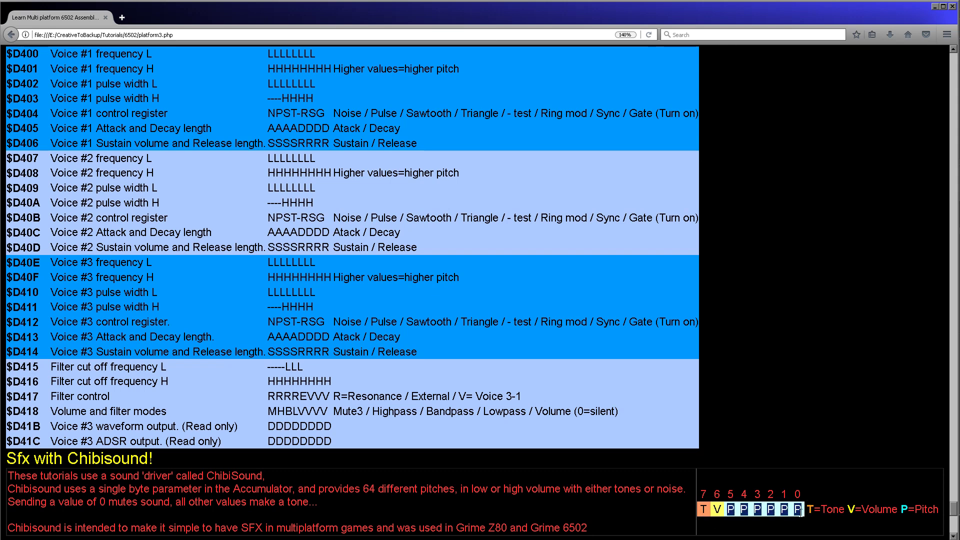
click(750, 510)
double_click(717, 510)
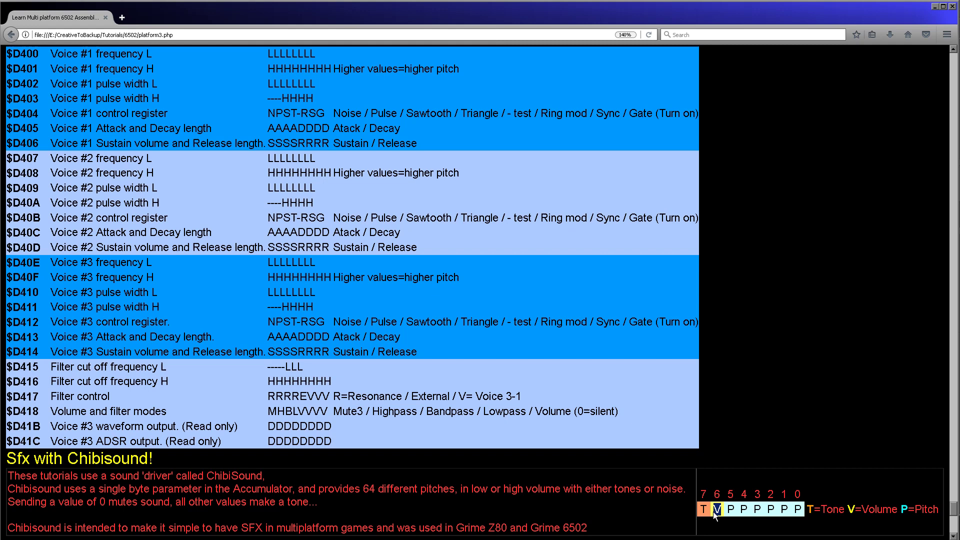
double_click(703, 510)
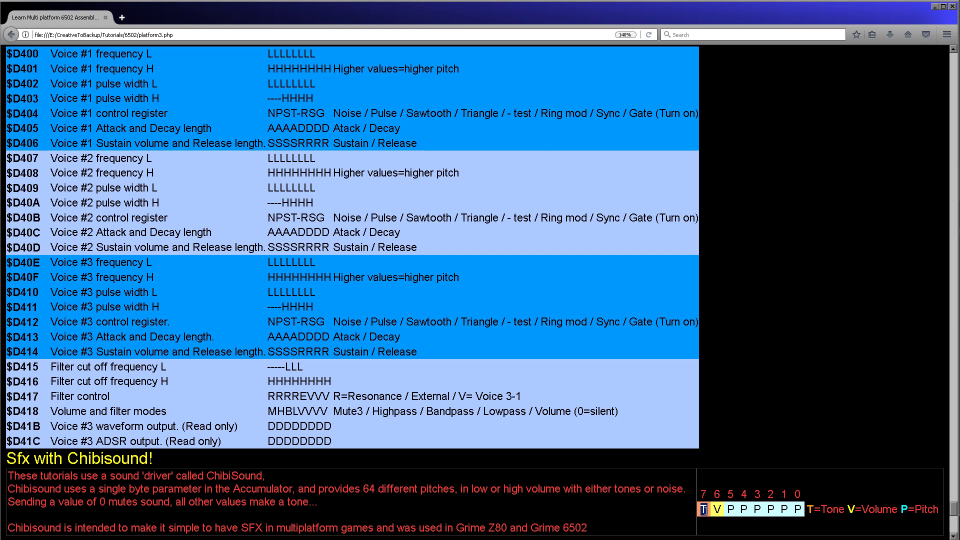
- Build and run ChibiSoundTest.asm in VICE with F6, listen, then quit the emulator
key(alt+Tab)
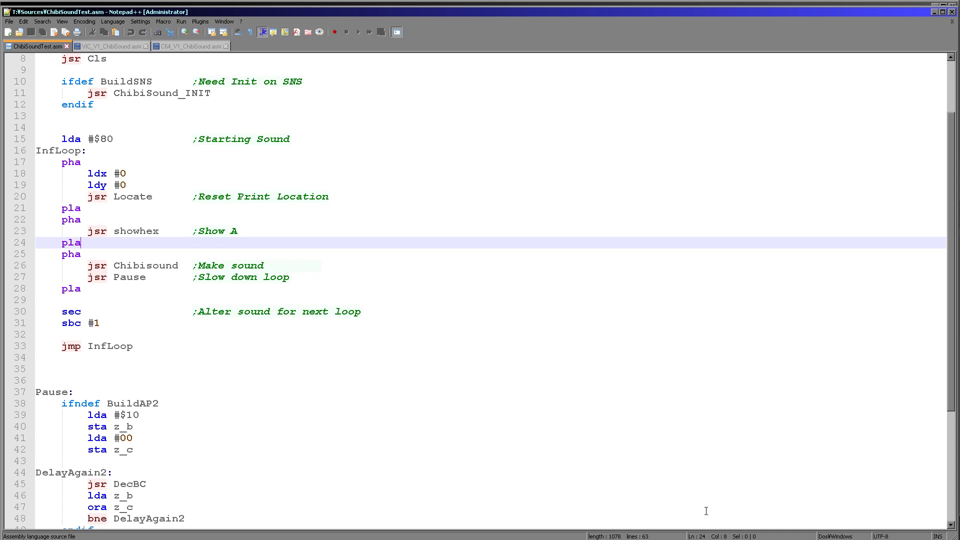
key(F6)
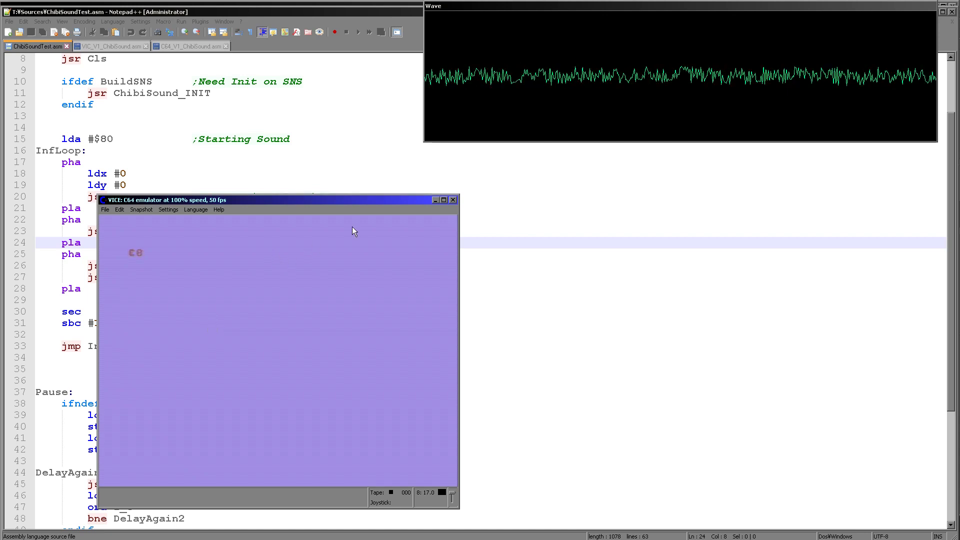
click(454, 201)
key(Return)
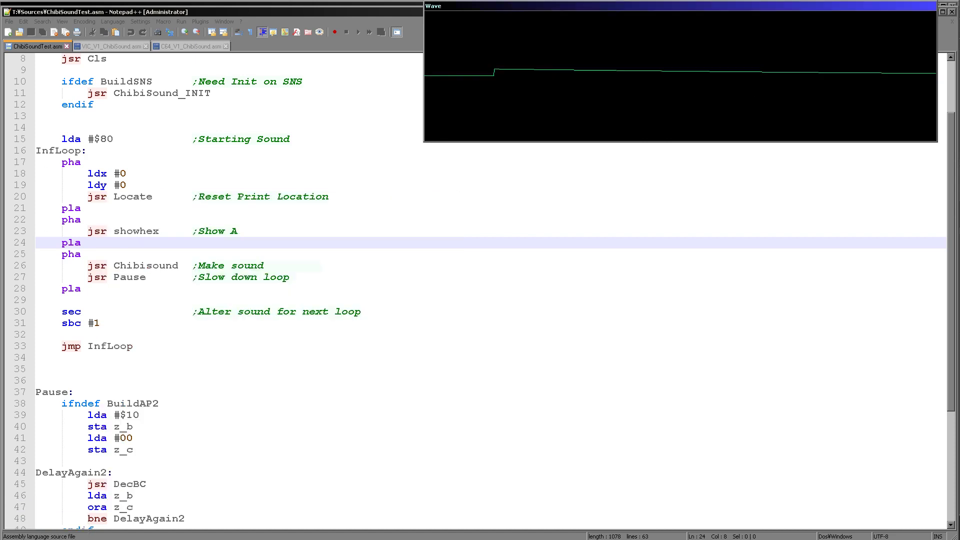
- Review the C64_V1_ChibiSound.asm driver source, then return to the Firefox SID register table
click(357, 371)
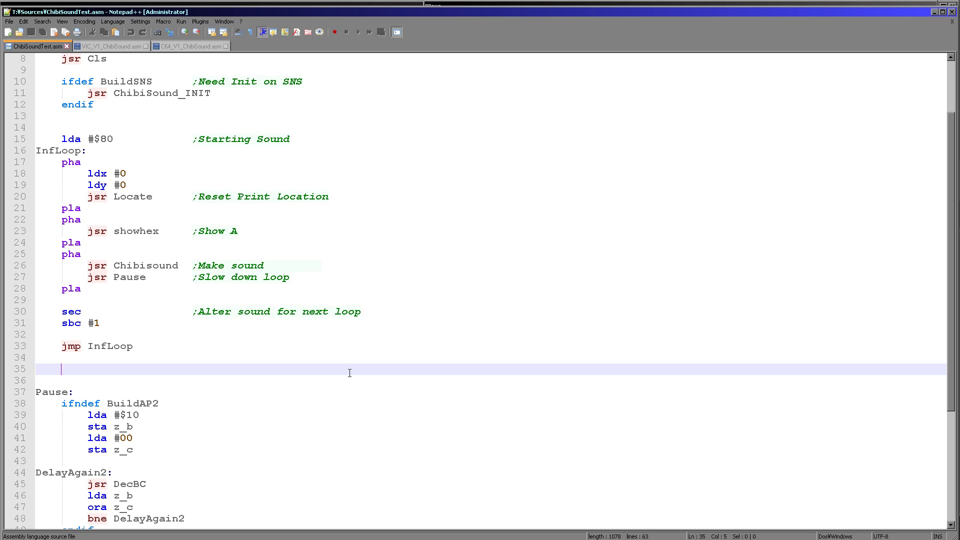
click(181, 47)
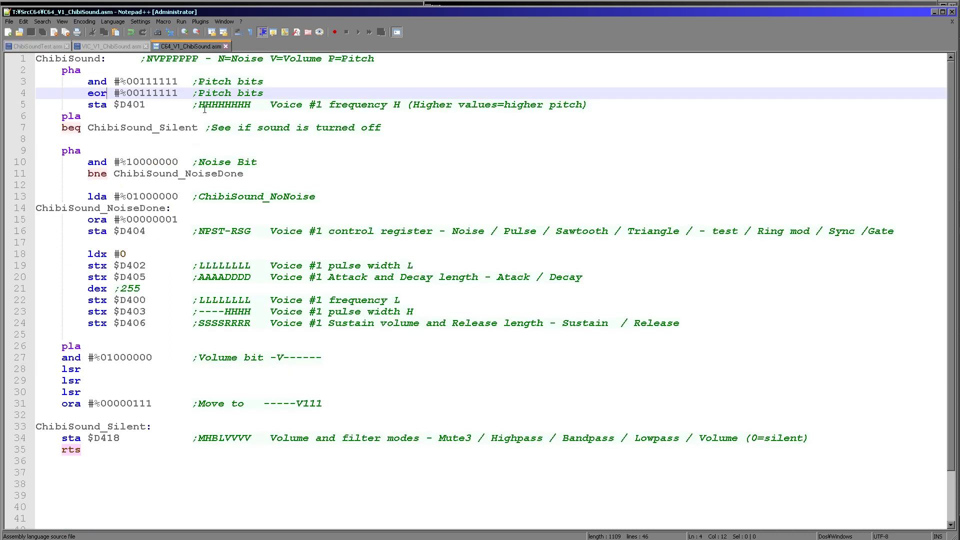
scroll(284, 265, down, 1)
scroll(300, 268, up, 1)
key(alt+Tab)
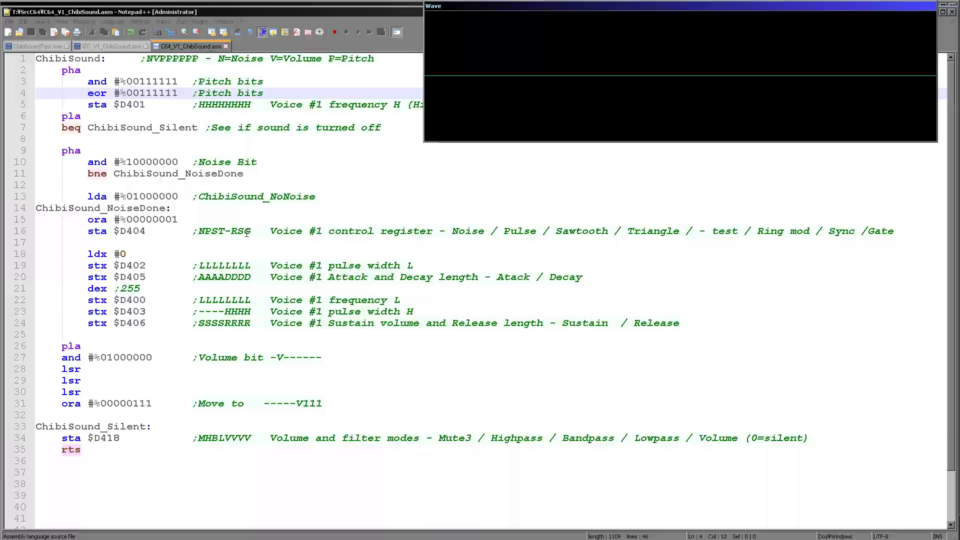
scroll(265, 235, up, 3)
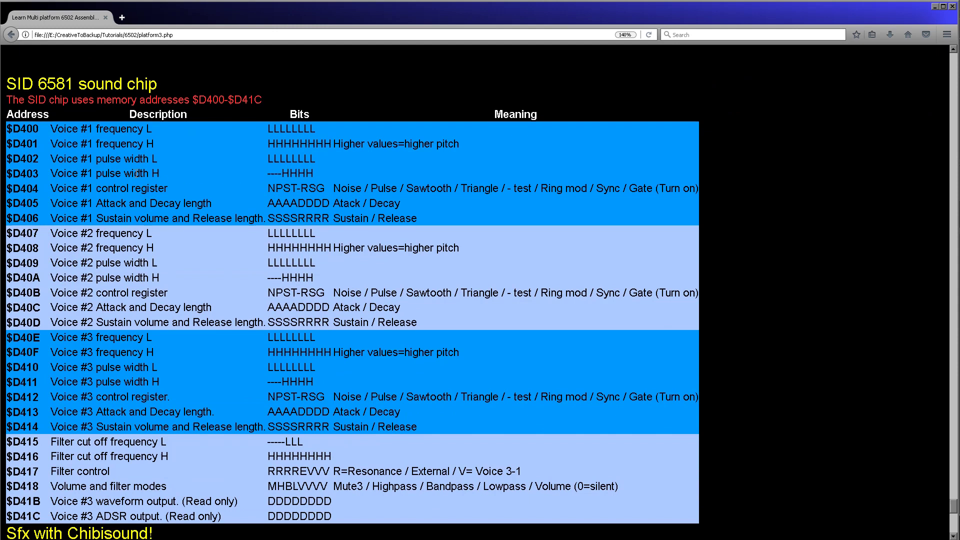
- Mark voice #1 registers $D400–$D406, the driver's pitch-bit mask, and the $D401 frequency H row
drag(8, 129, 507, 216)
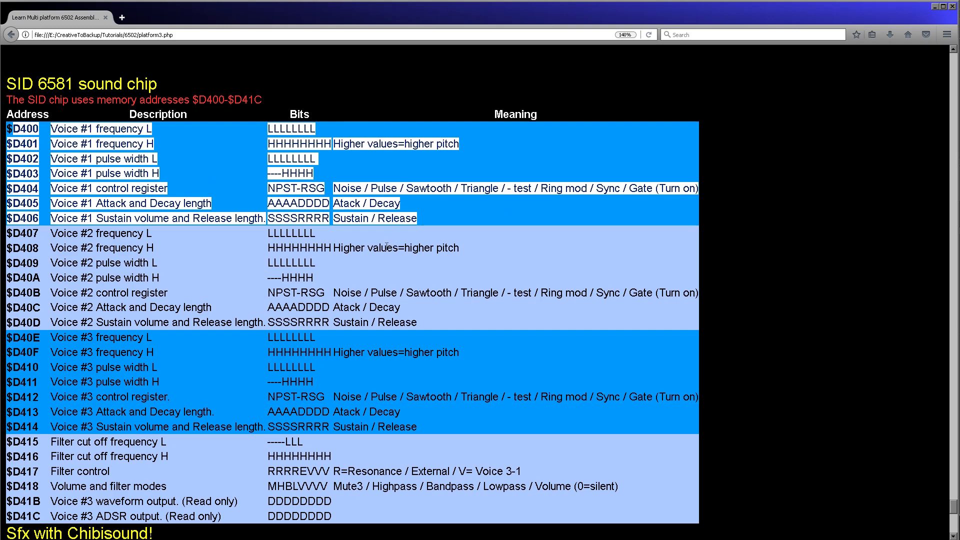
scroll(376, 251, up, 3)
scroll(428, 345, up, 5)
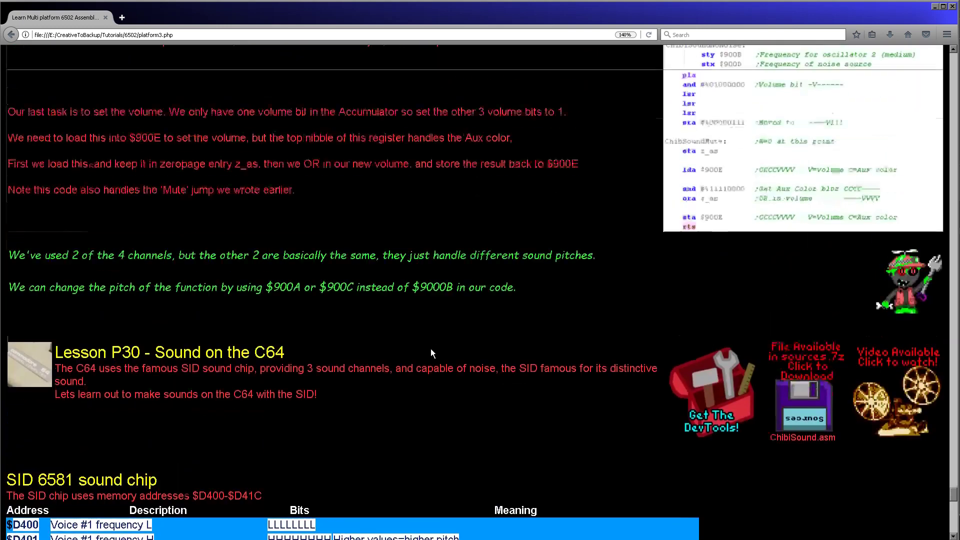
scroll(432, 348, up, 5)
scroll(433, 348, up, 5)
scroll(436, 351, up, 5)
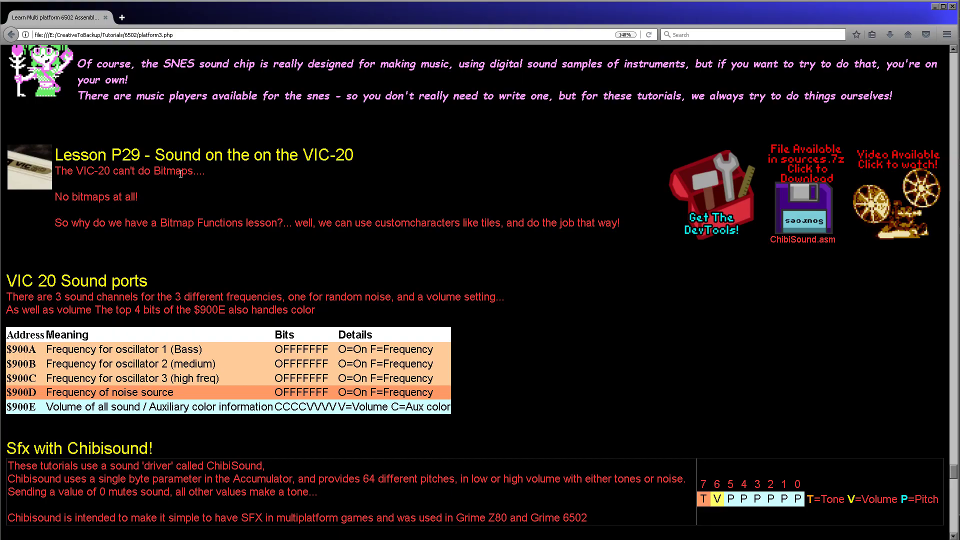
key(alt+Tab)
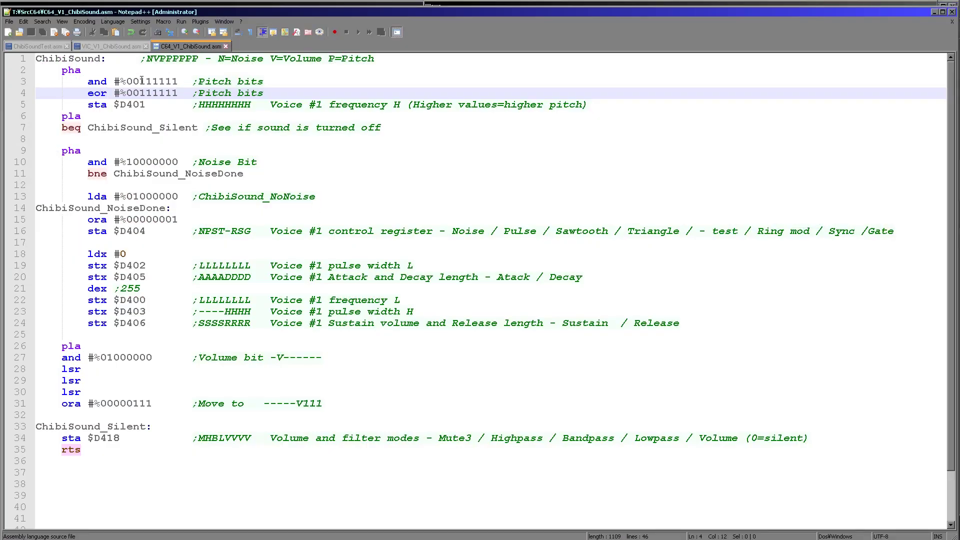
mouse_move(141, 80)
mouse_down()
mouse_move(178, 81)
mouse_move(141, 93)
mouse_up()
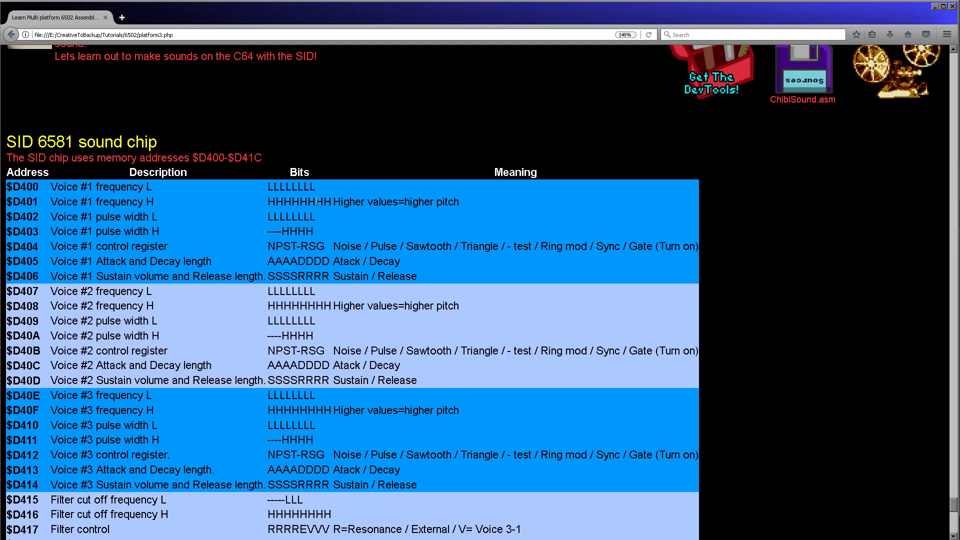
drag(332, 202, 193, 197)
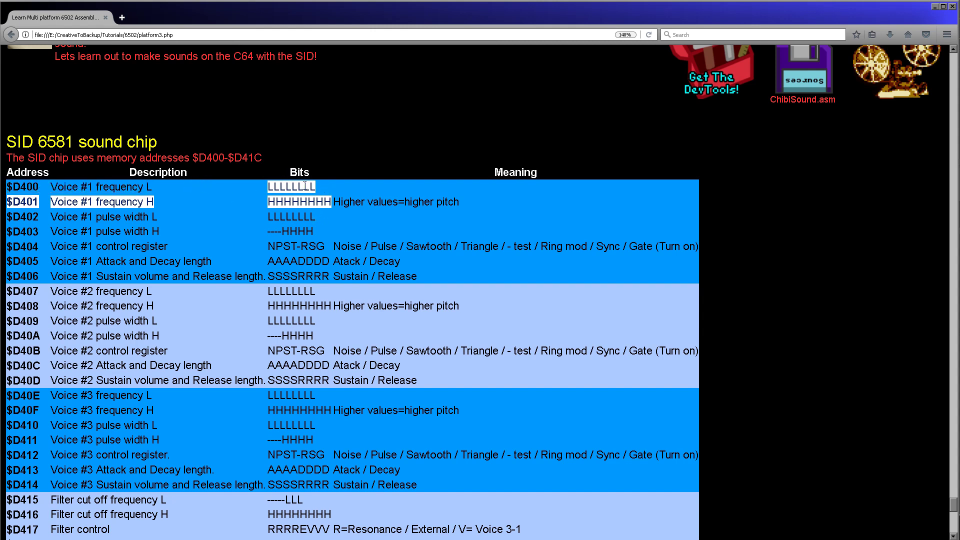
scroll(365, 239, down, 1)
scroll(364, 239, down, 4)
scroll(364, 238, up, 2)
scroll(364, 239, up, 3)
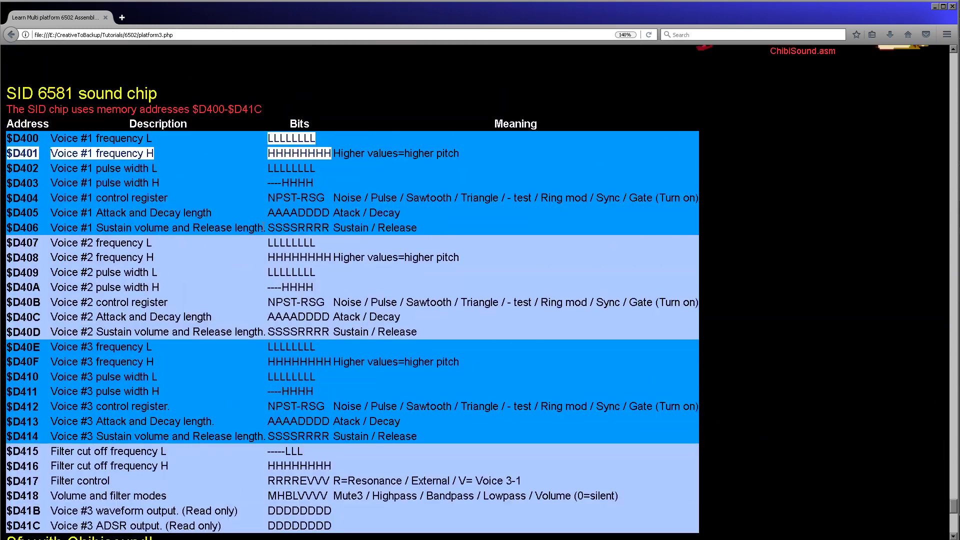
scroll(256, 191, up, 1)
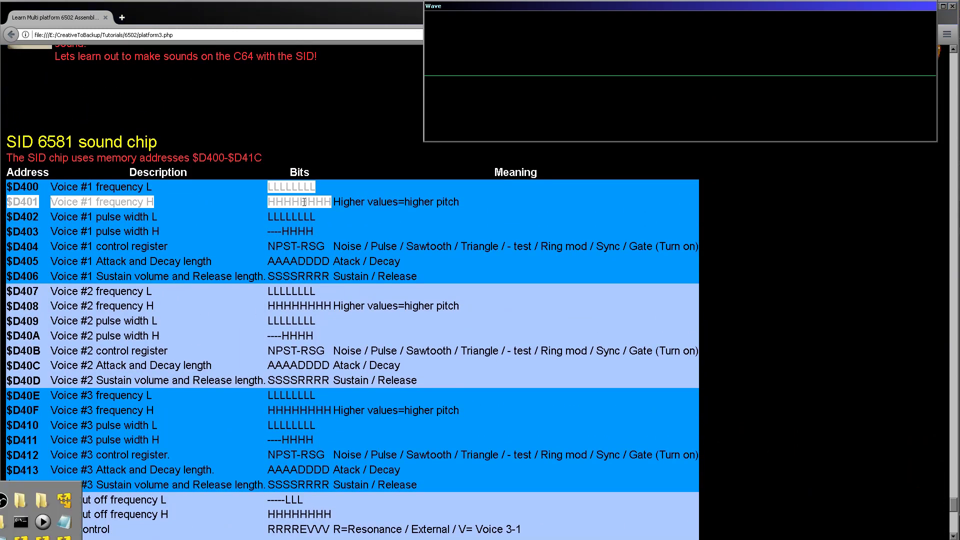
- Point out the line 10 noise-bit mask, the ChibiSound_NoiseDone branch, and line 13's no-noise value
key(alt+Tab)
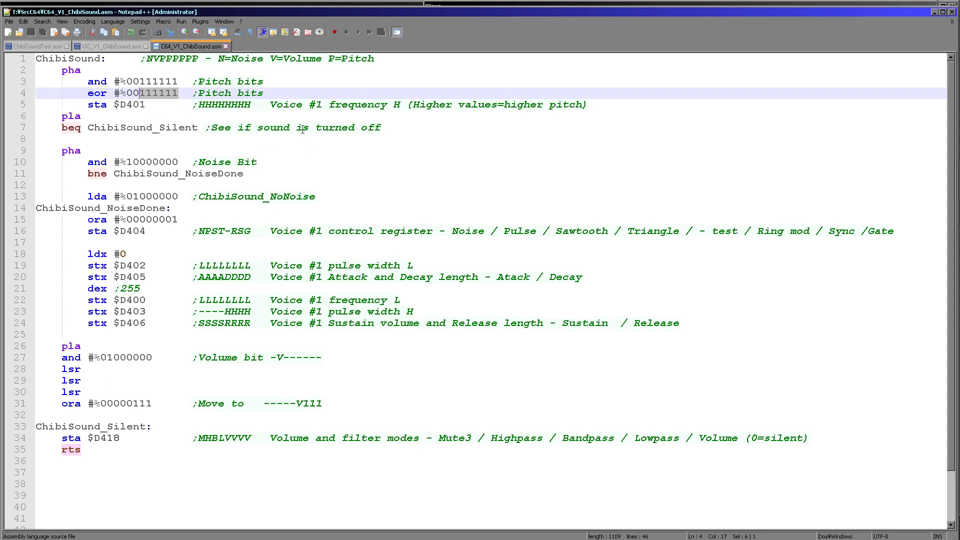
click(141, 185)
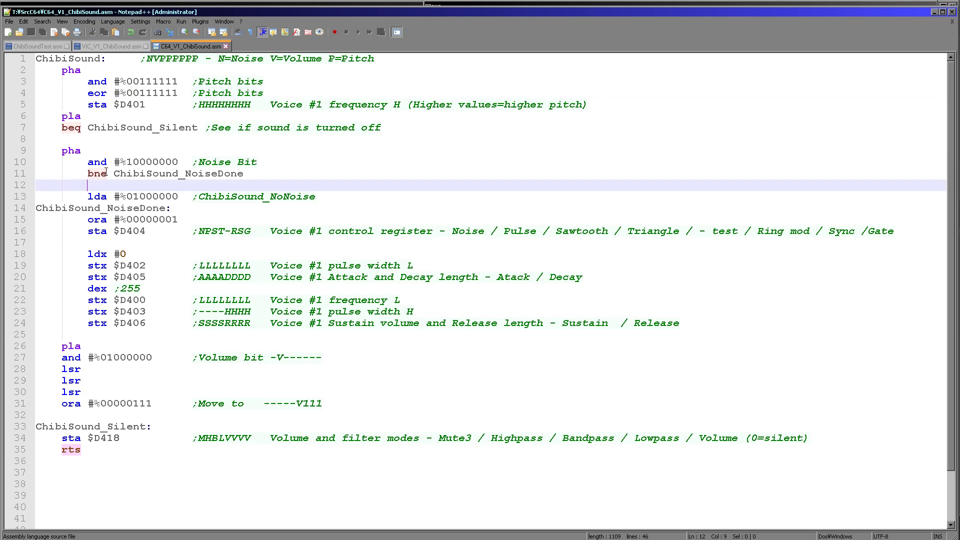
drag(131, 162, 126, 161)
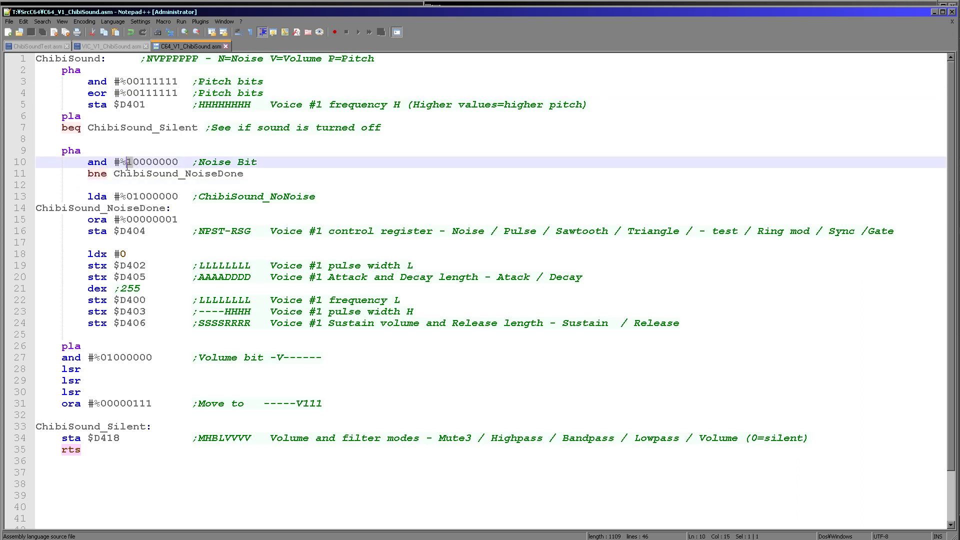
click(141, 173)
double_click(141, 173)
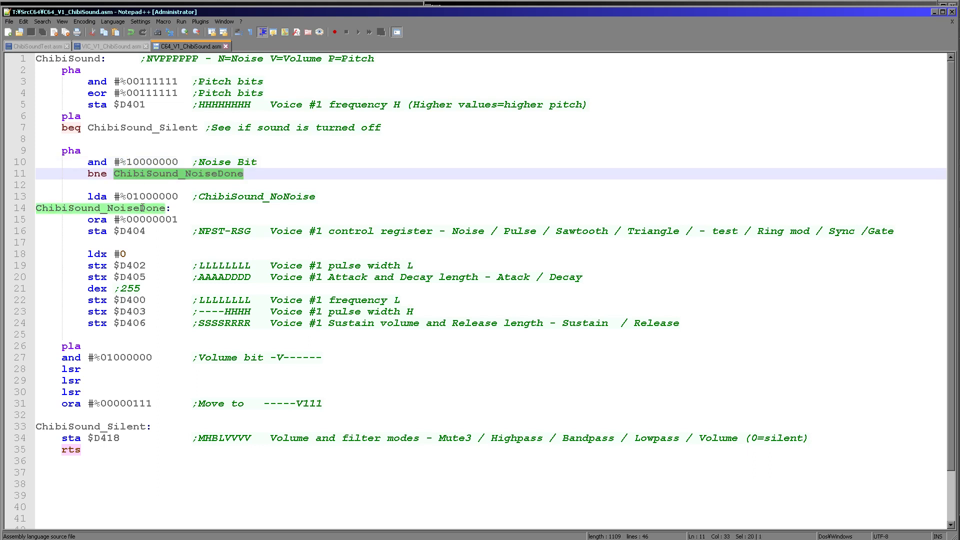
key(Down)
key(Down)
key(Down)
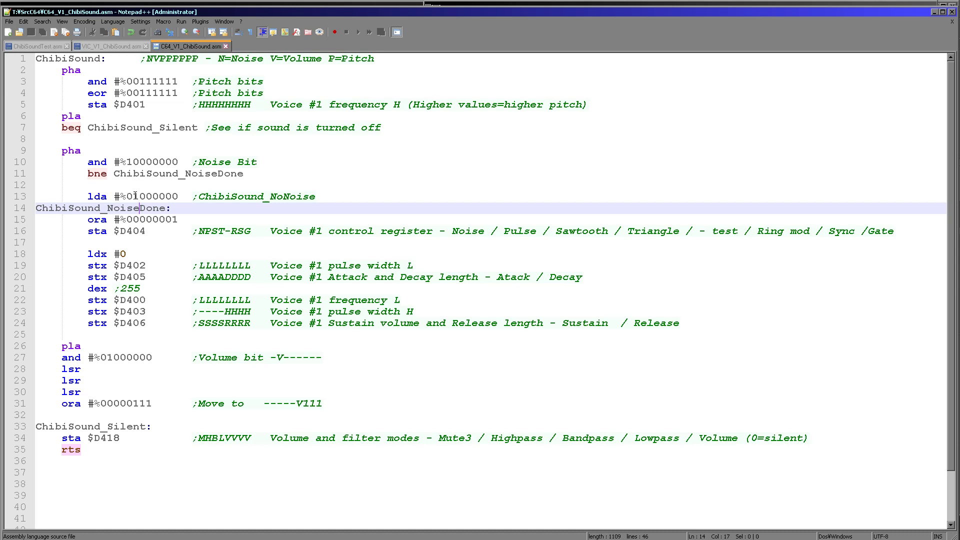
mouse_move(138, 196)
mouse_down()
mouse_move(181, 196)
mouse_move(174, 219)
mouse_up()
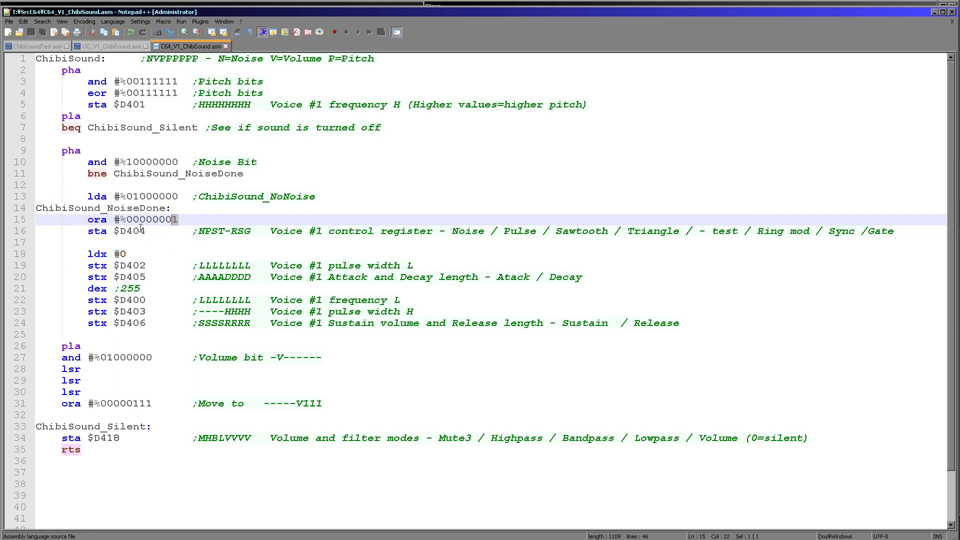
- Highlight the $D404 control register and its N, P and G flags, plus line 15's gate bit
drag(145, 232, 120, 233)
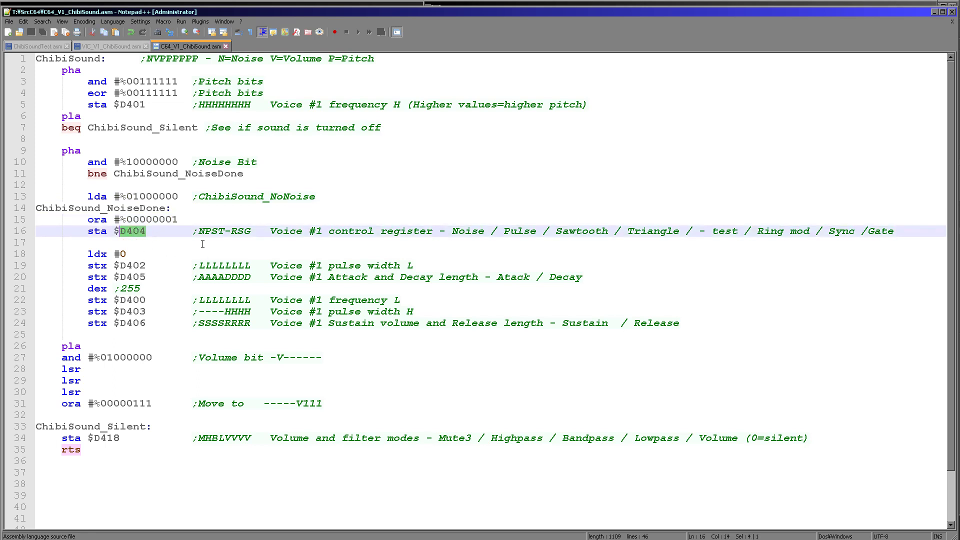
drag(198, 231, 204, 231)
click(207, 231)
drag(208, 232, 211, 231)
drag(246, 231, 252, 231)
drag(178, 219, 174, 219)
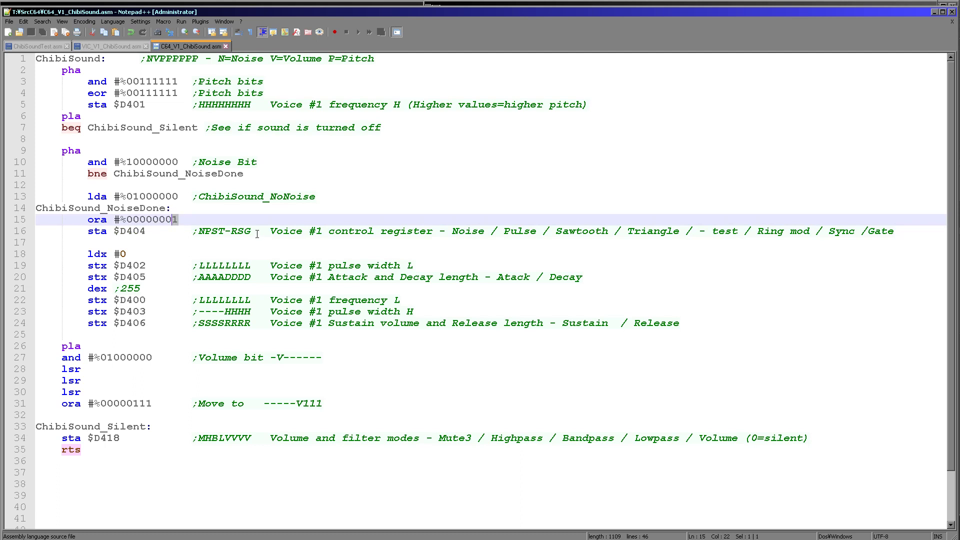
- Revisit the noise bit, no-noise value and N flag, then highlight the lines 11–17 waveform block
drag(132, 162, 126, 162)
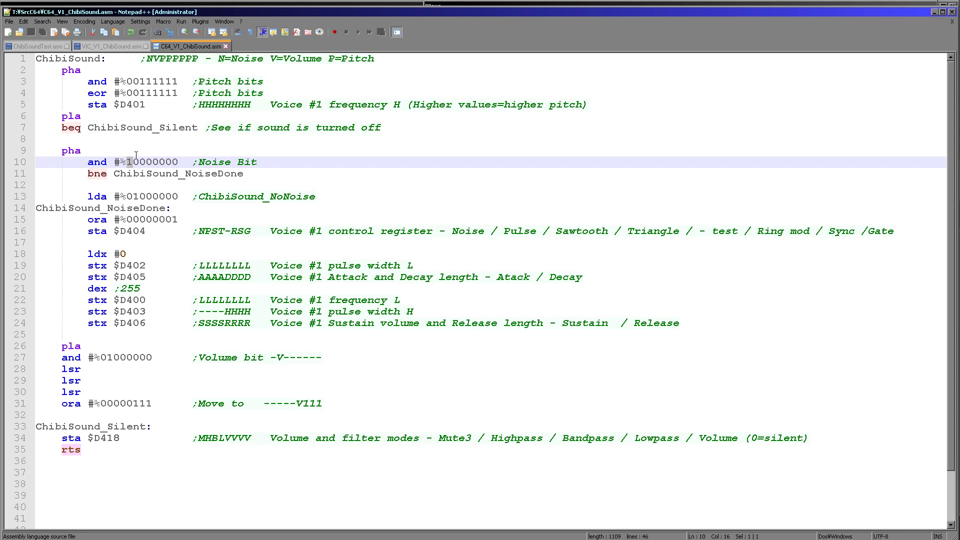
click(133, 196)
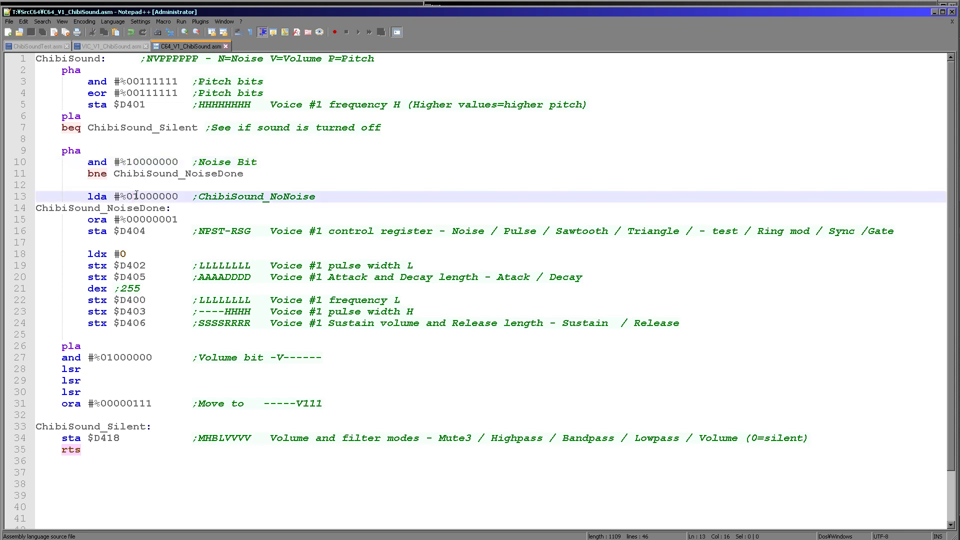
drag(212, 231, 205, 231)
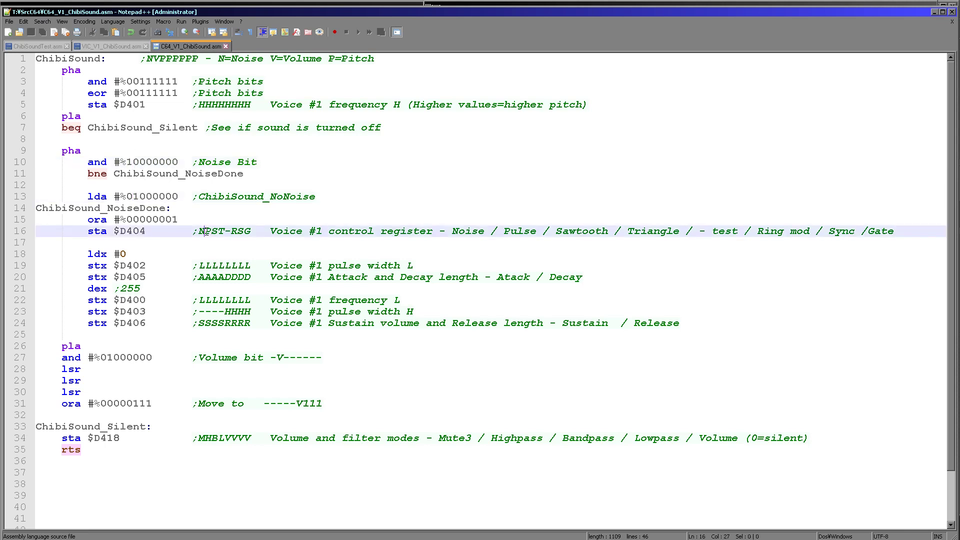
click(134, 197)
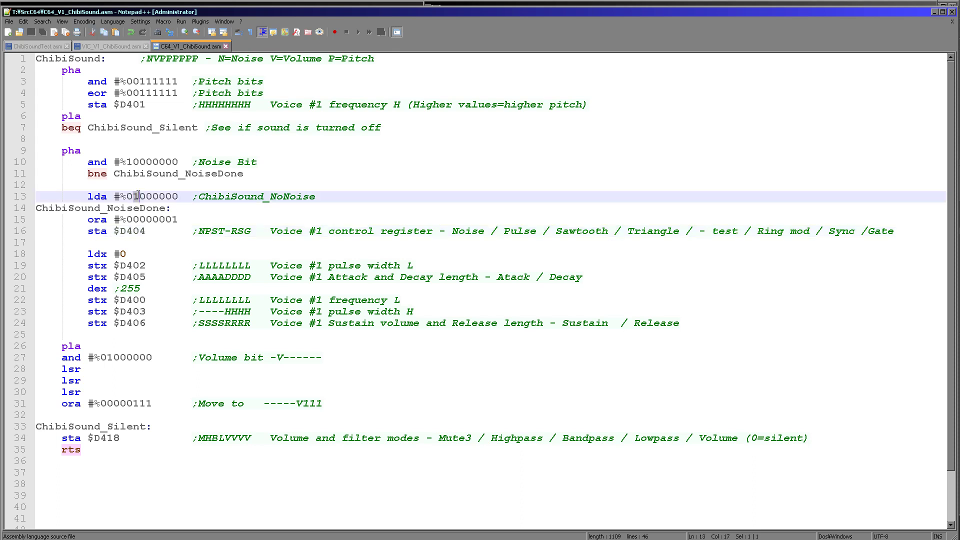
click(129, 242)
drag(130, 242, 49, 169)
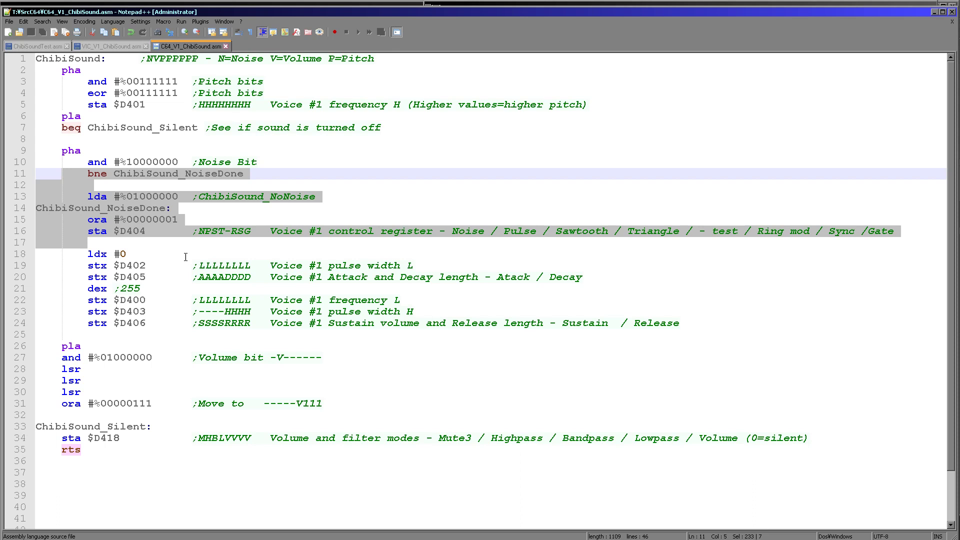
click(164, 254)
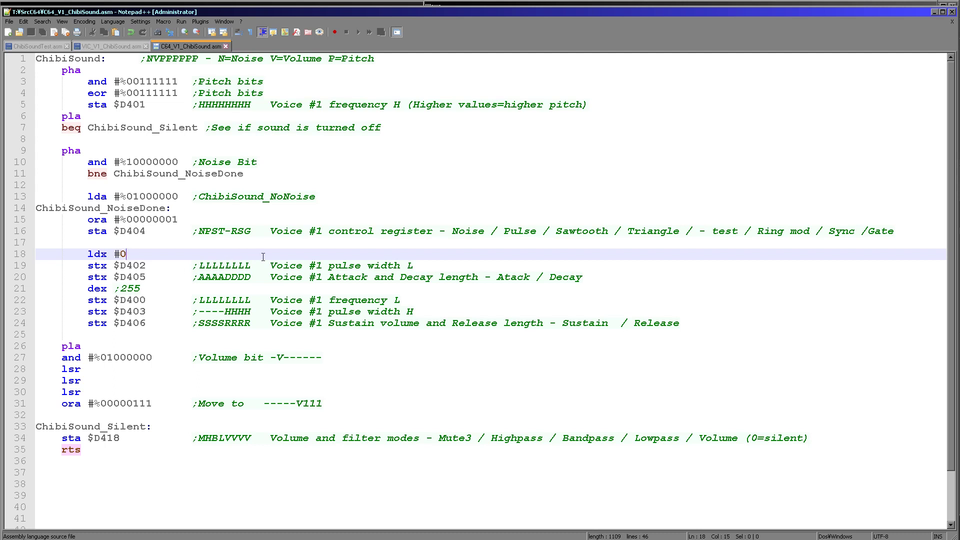
click(225, 266)
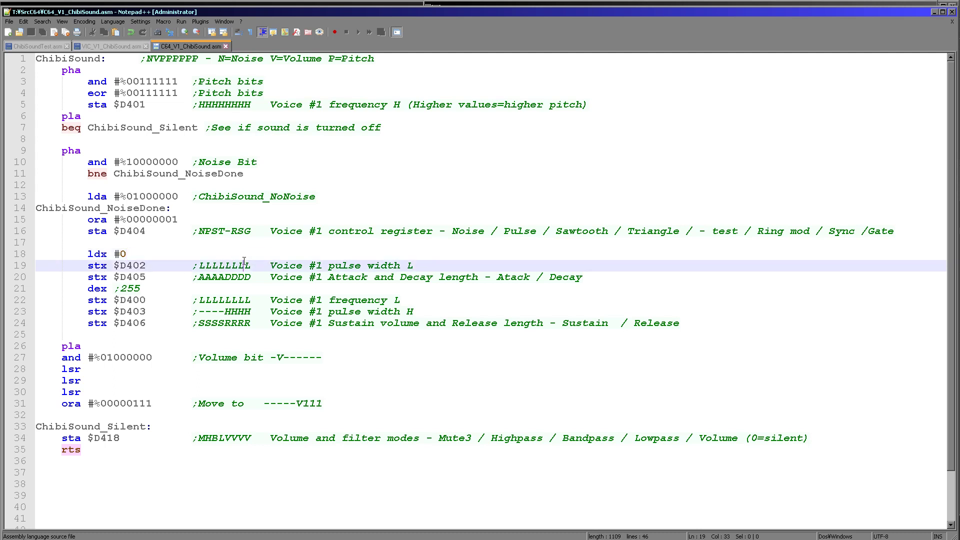
click(140, 266)
double_click(133, 265)
double_click(224, 277)
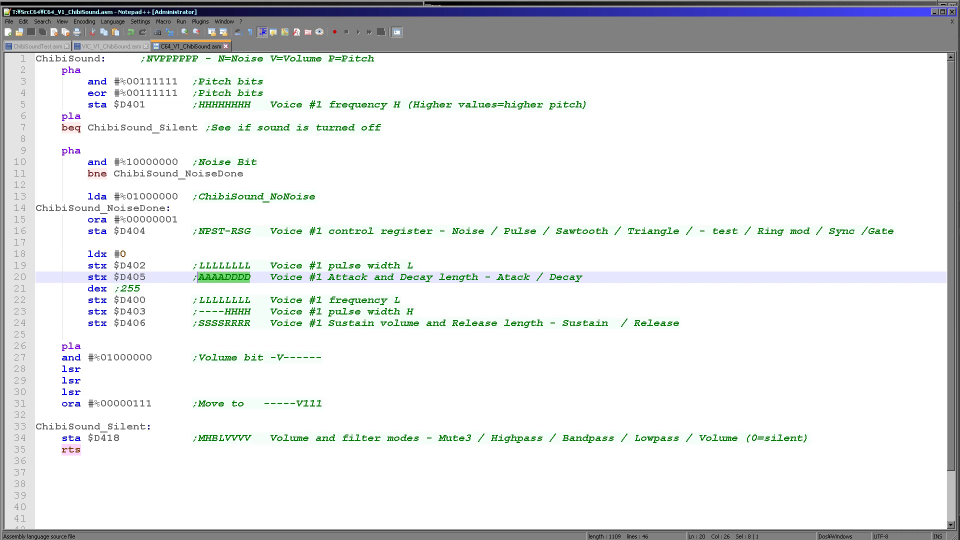
double_click(98, 288)
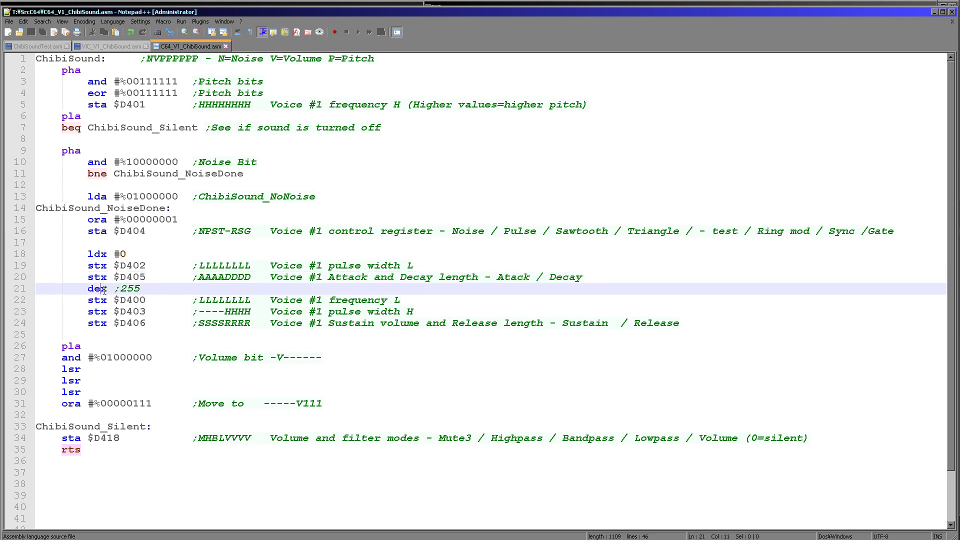
double_click(131, 289)
double_click(226, 301)
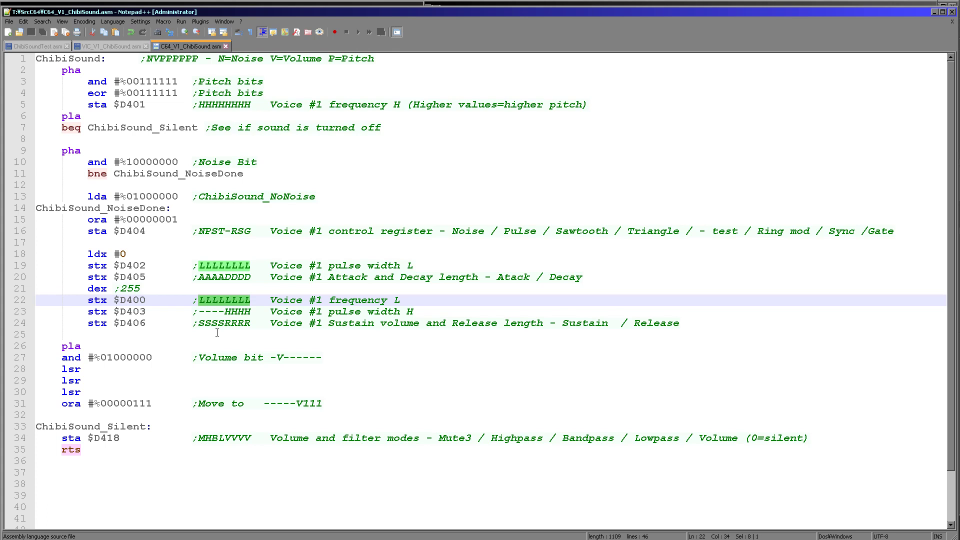
drag(251, 312, 224, 312)
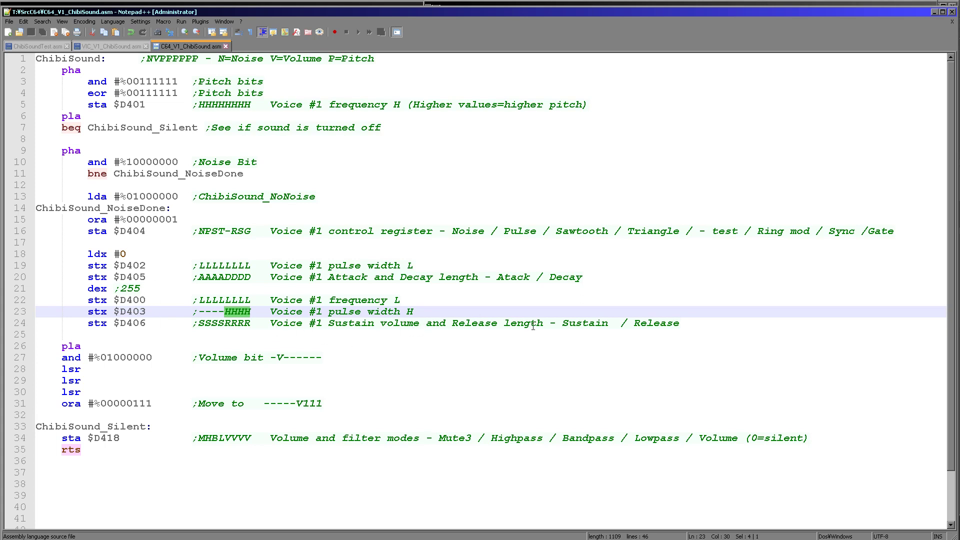
click(255, 324)
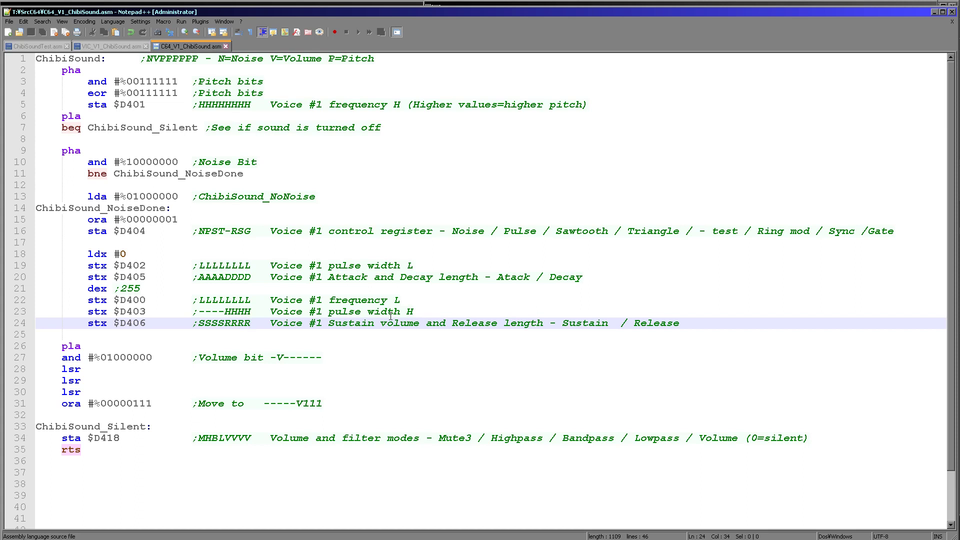
click(109, 359)
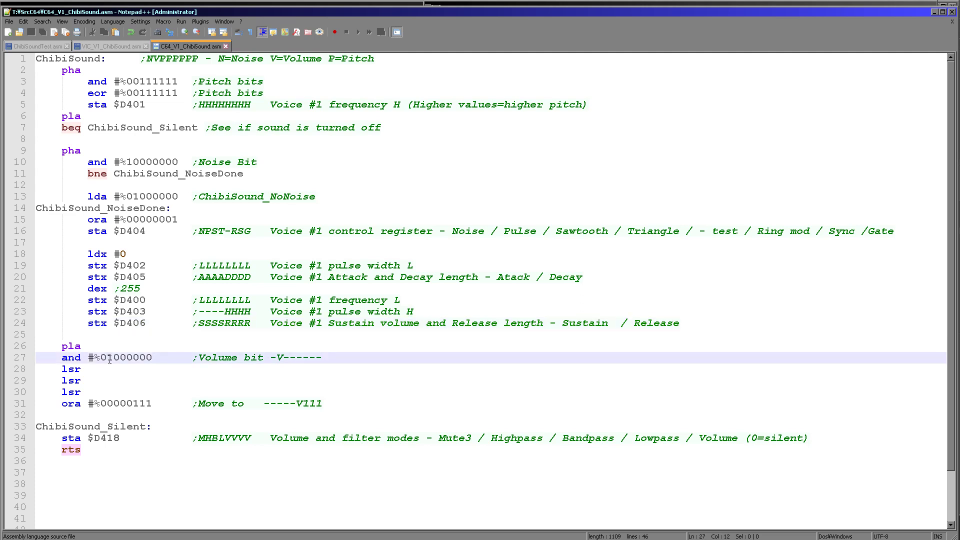
drag(106, 360, 112, 359)
click(157, 59)
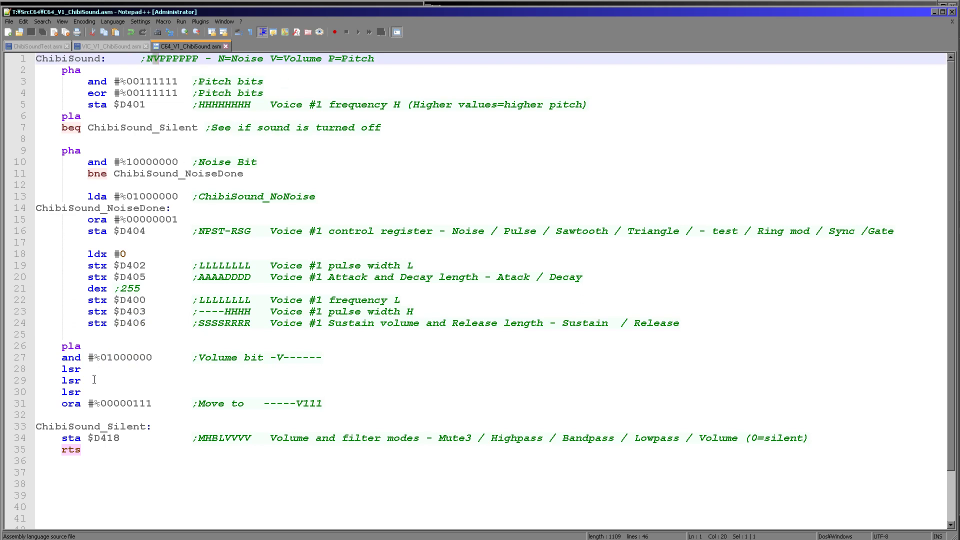
click(129, 403)
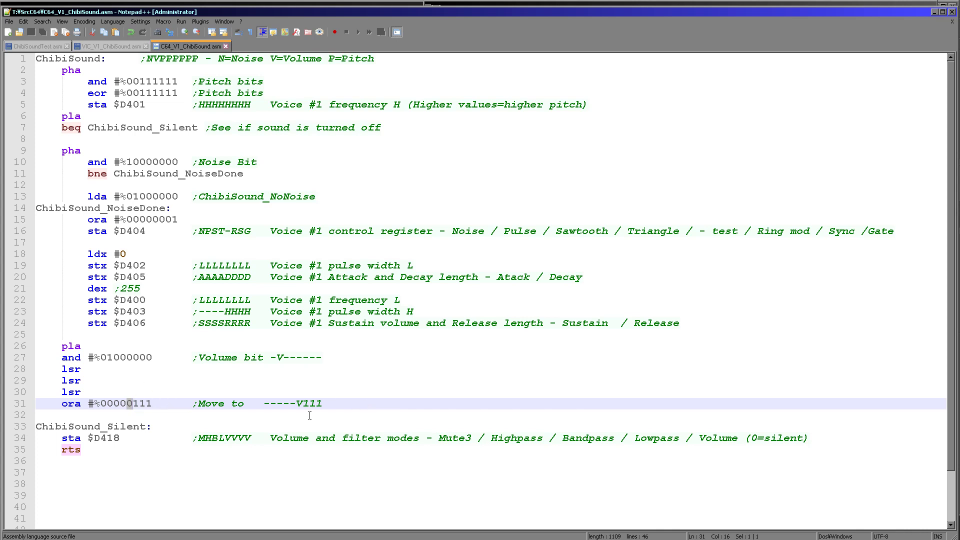
drag(120, 439, 94, 439)
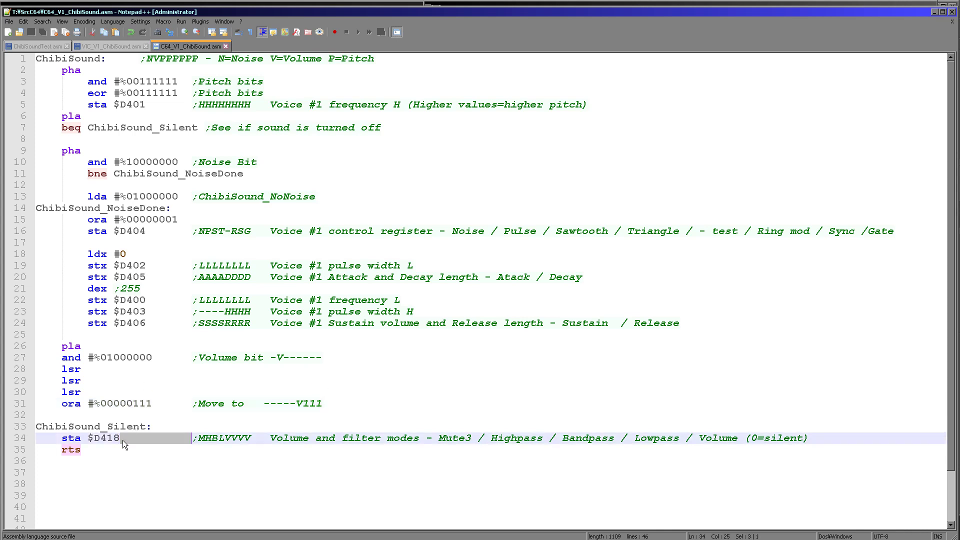
double_click(90, 427)
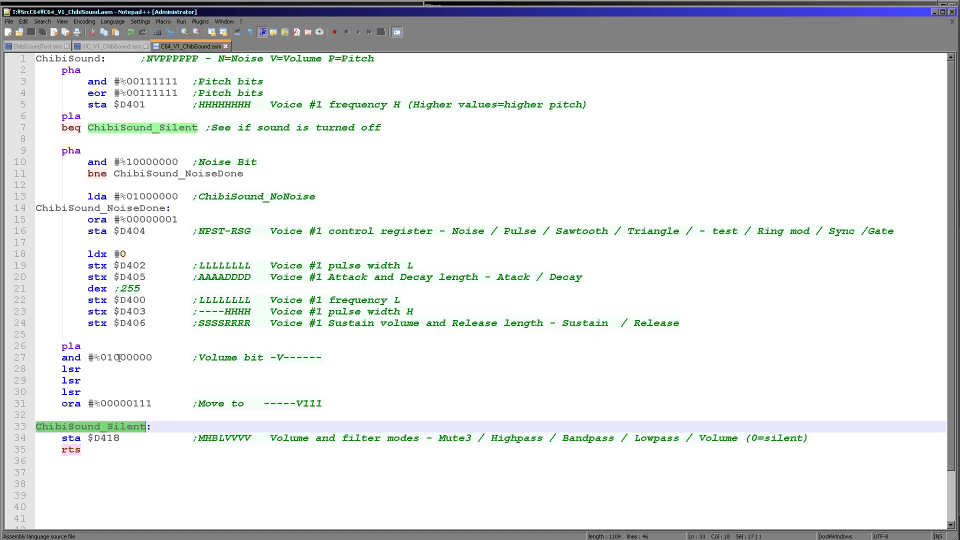
drag(251, 438, 225, 438)
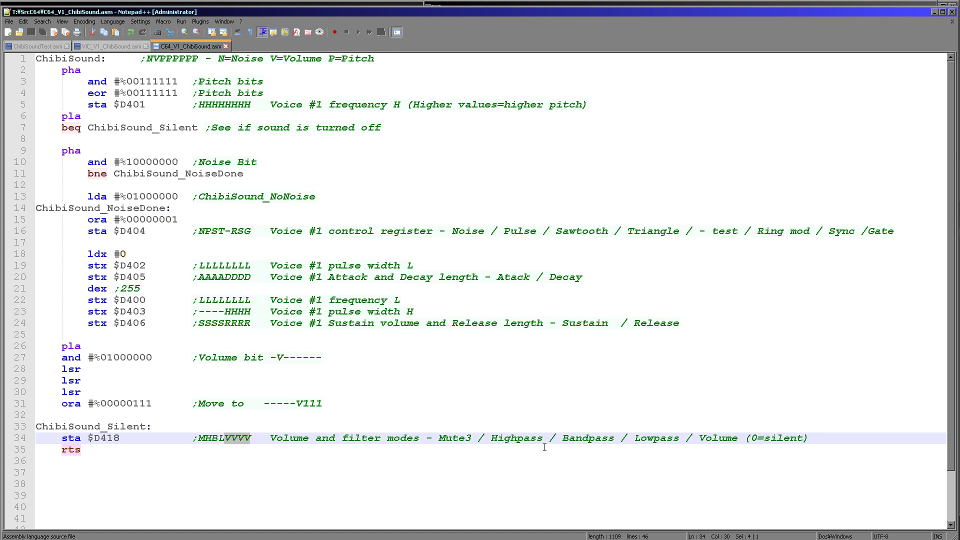
key(alt+Tab)
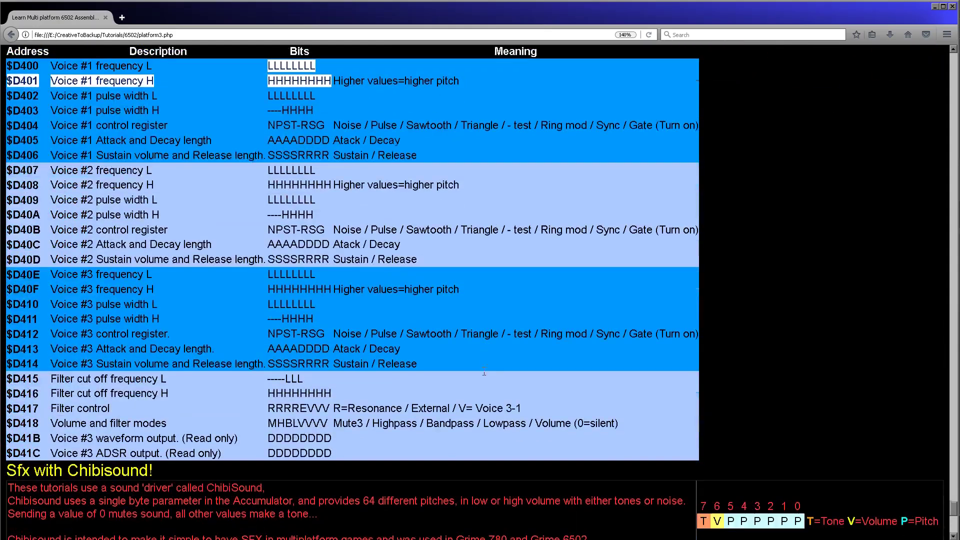
scroll(483, 374, up, 2)
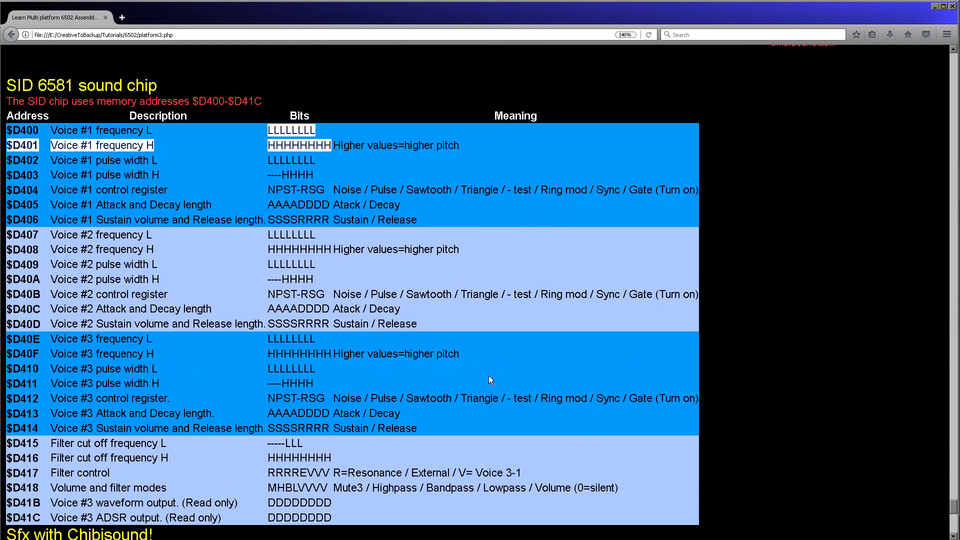
- Rerun ChibiSoundTest.asm in VICE from its Notepad++ tab with F6
key(alt+Tab)
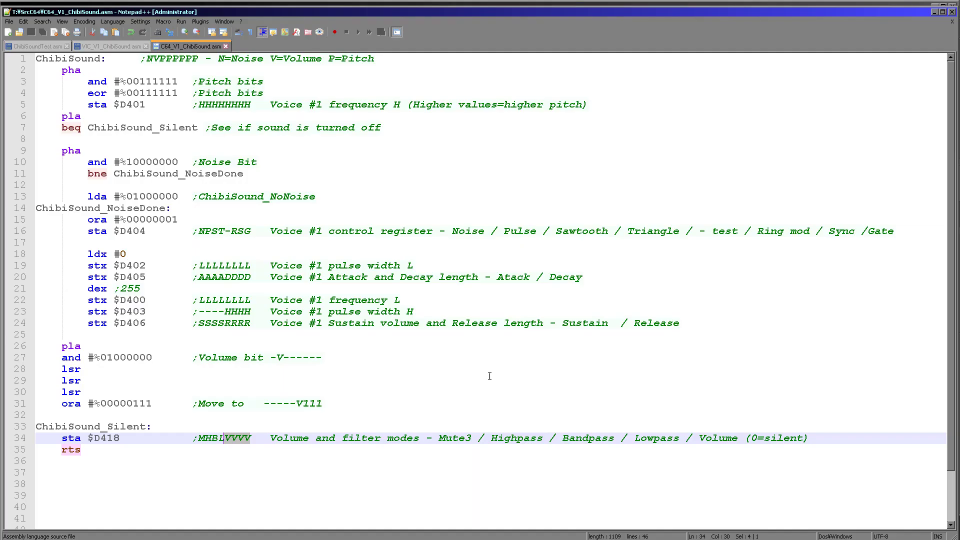
click(49, 46)
key(F6)
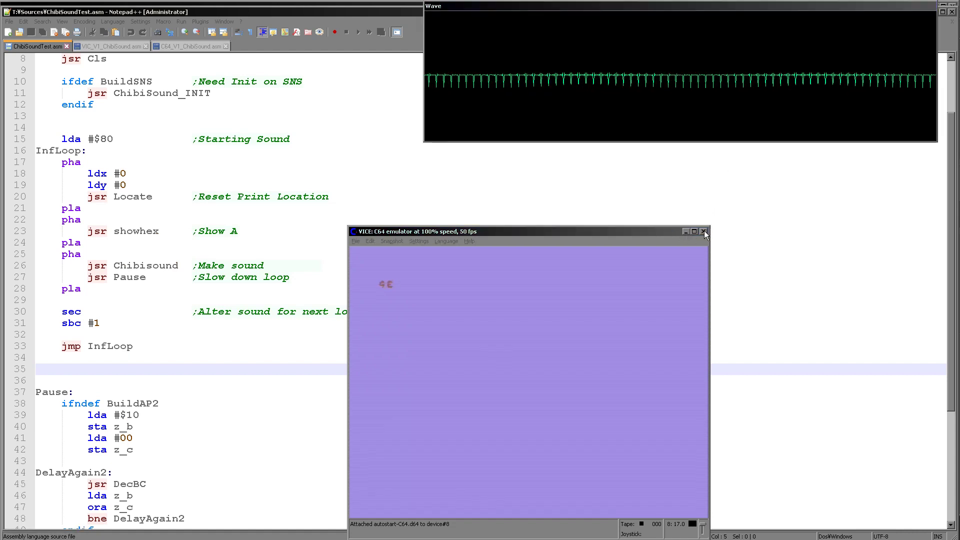
- Close VICE, change line 13 of C64_V1_ChibiSound.asm to #%00010000, and rerun the test
click(26, 511)
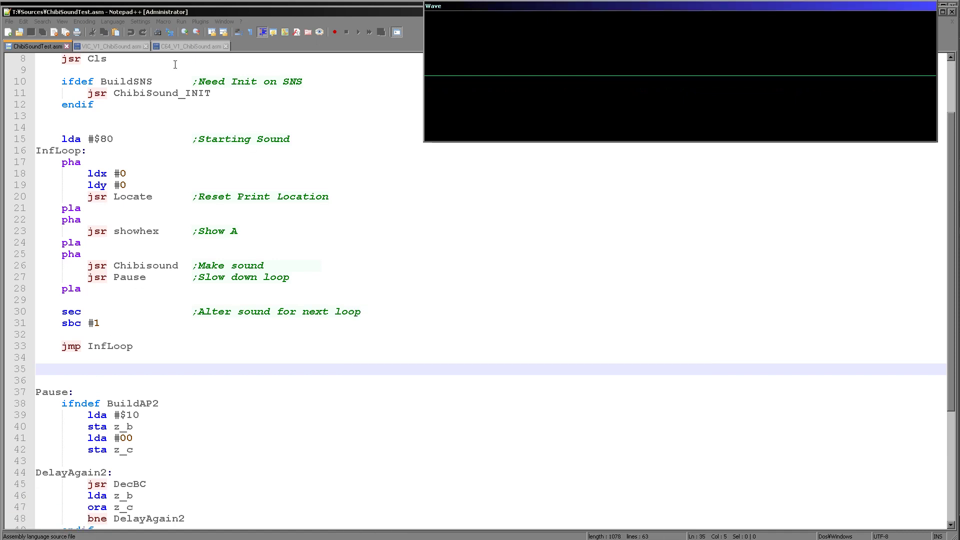
click(112, 47)
click(188, 47)
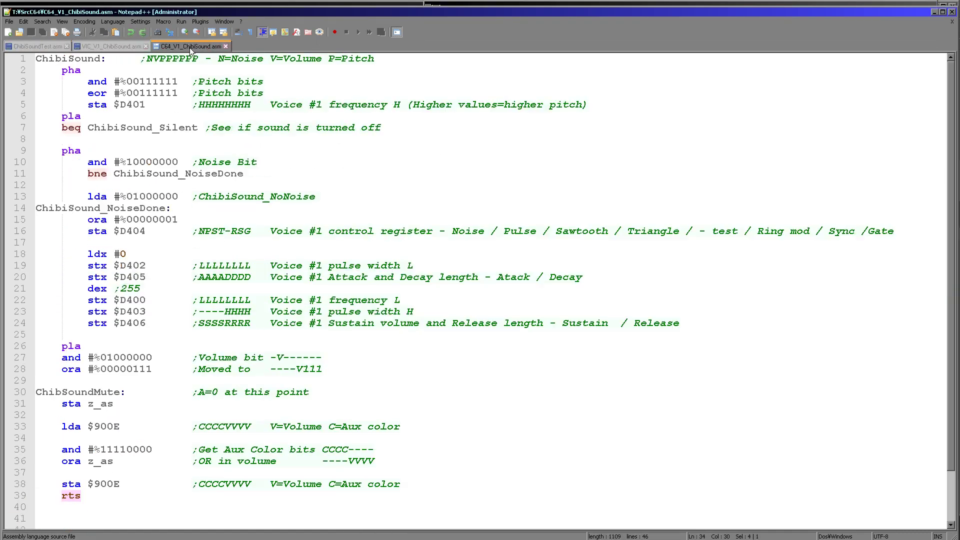
click(138, 195)
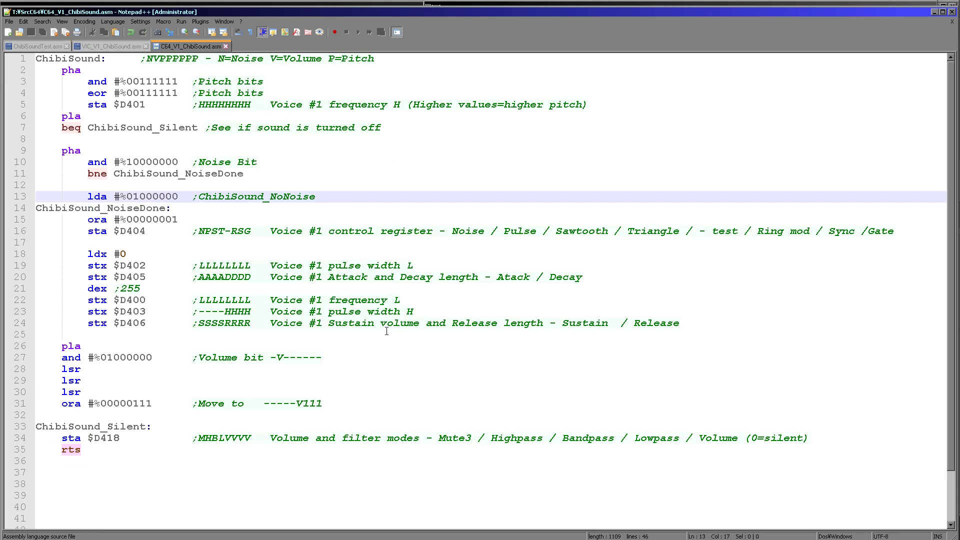
key(shift+Right)
key(shift+Right)
text(0001)
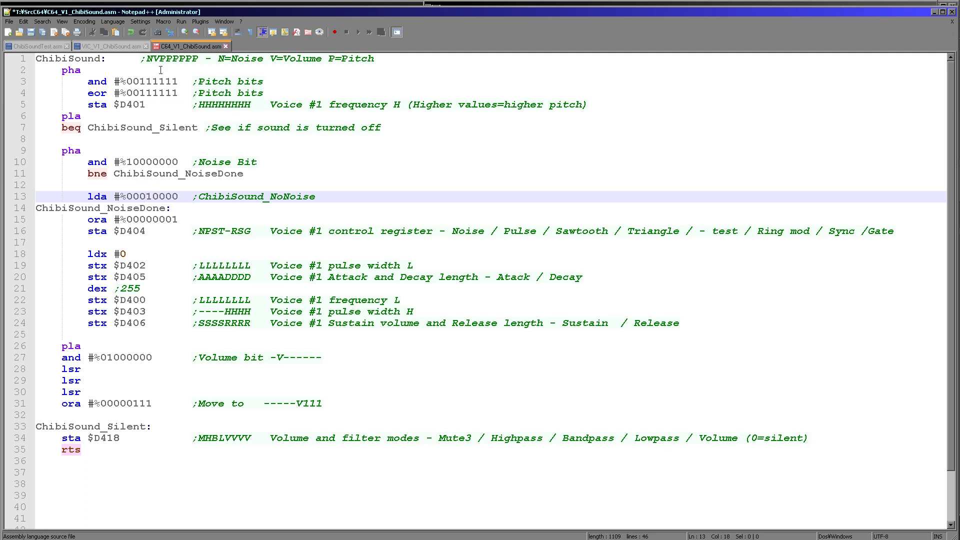
click(25, 46)
key(F6)
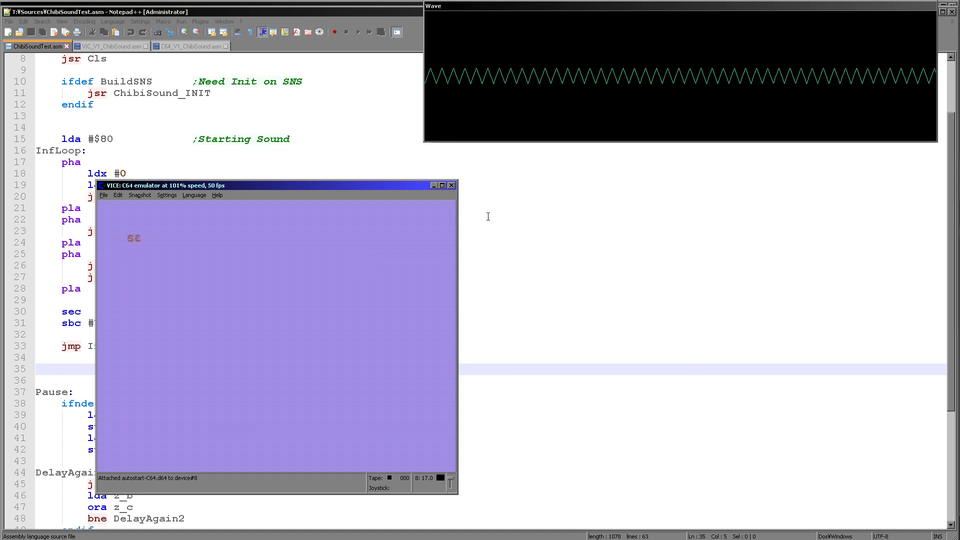
- Quit VICE, revert line 13 of the C64 driver to #%01000000, then switch to the browser
click(452, 187)
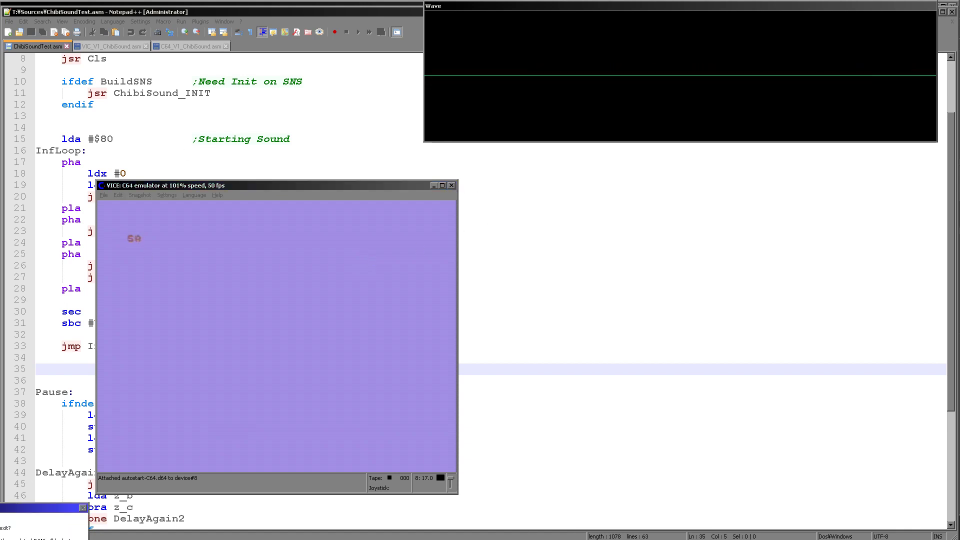
key(Return)
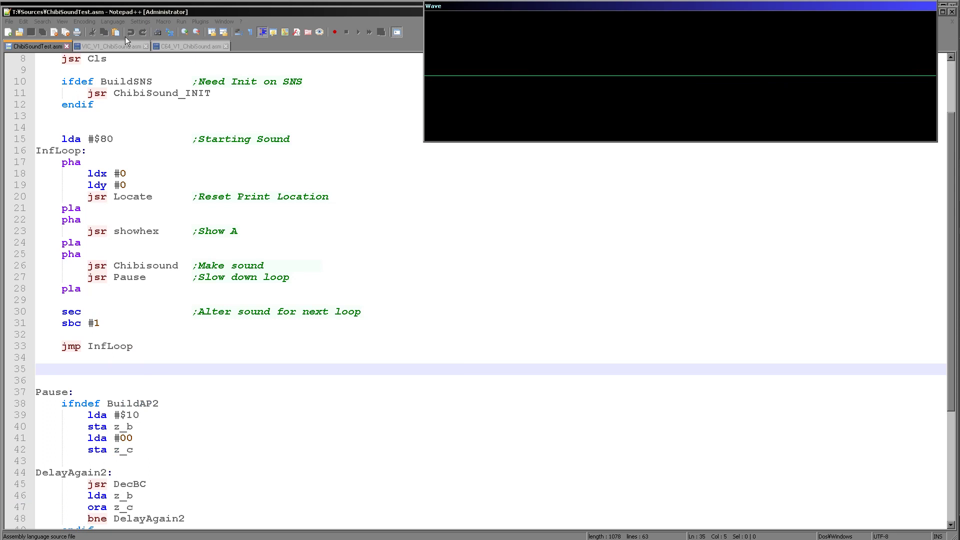
click(190, 47)
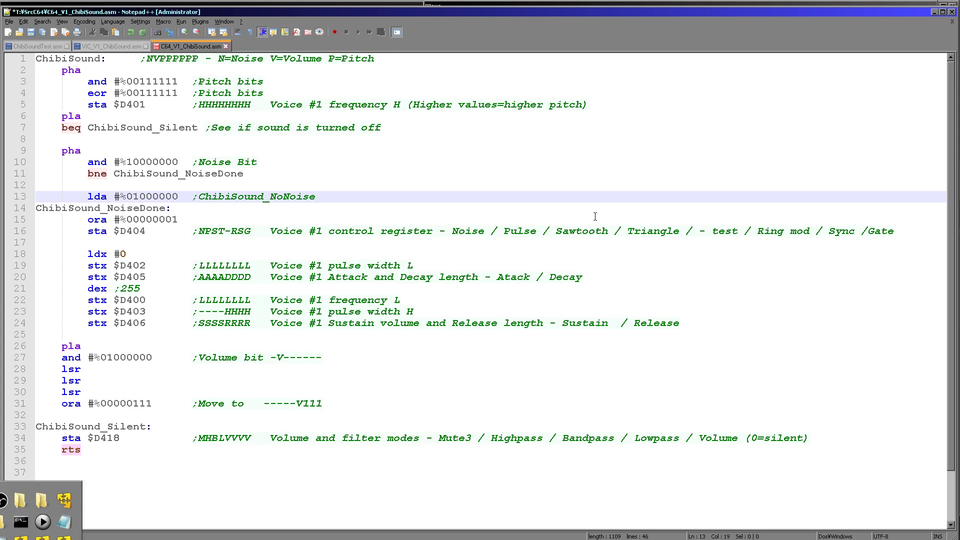
key(alt+Tab)
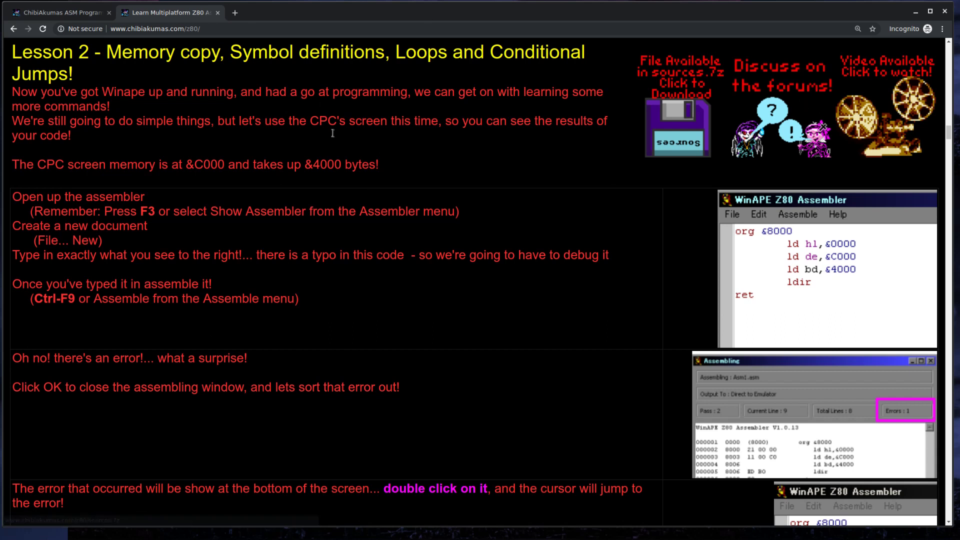
- Open the Lesson 2 forum topic, then go through Board index to the Show and Tell board
click(757, 127)
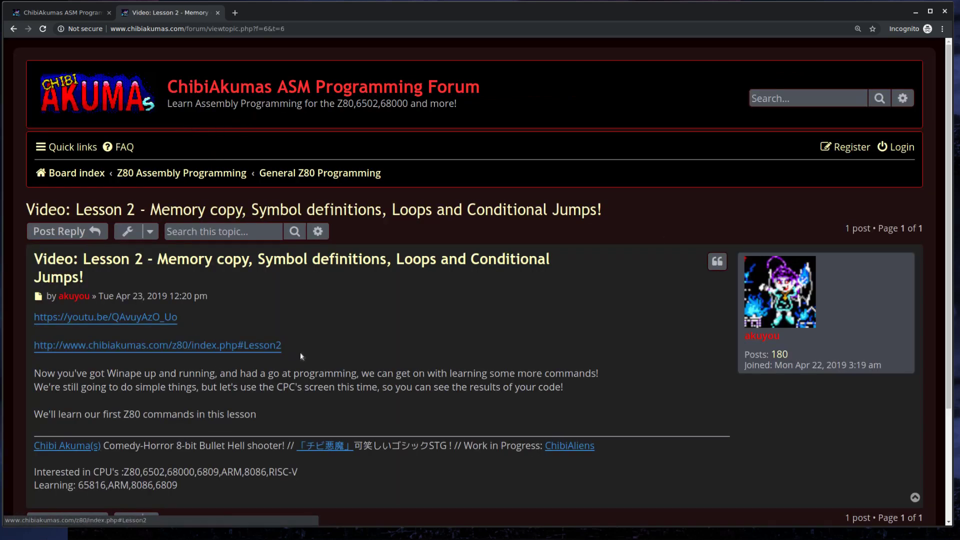
scroll(300, 352, down, 5)
scroll(300, 352, up, 4)
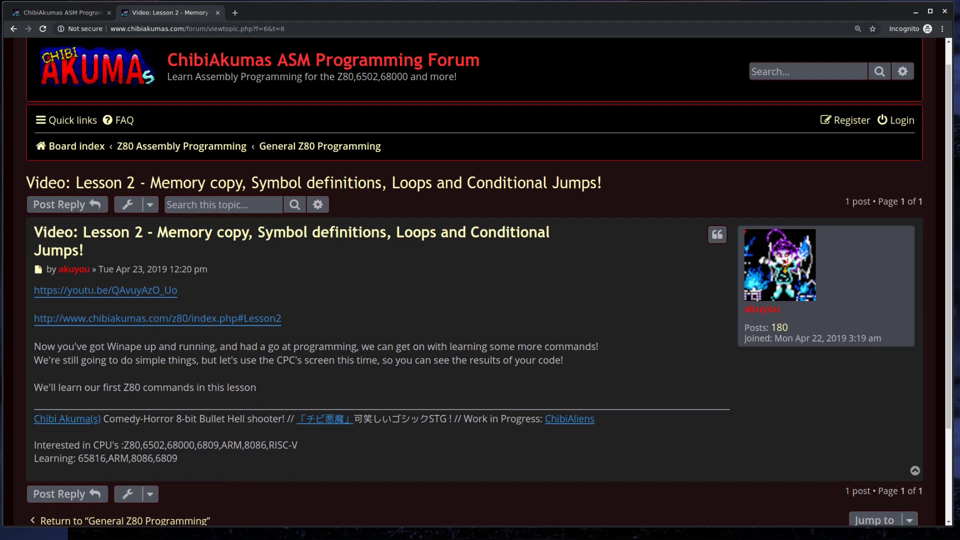
scroll(199, 132, up, 1)
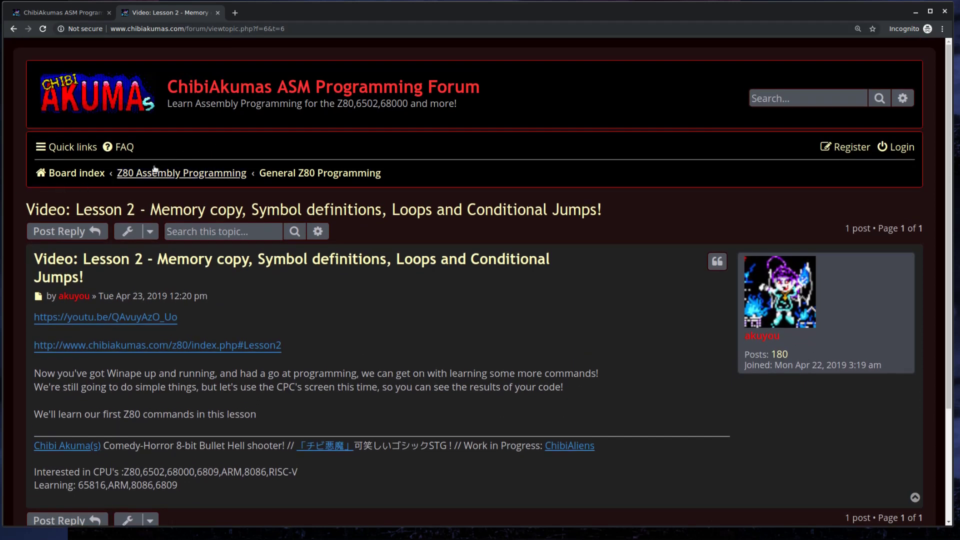
click(76, 173)
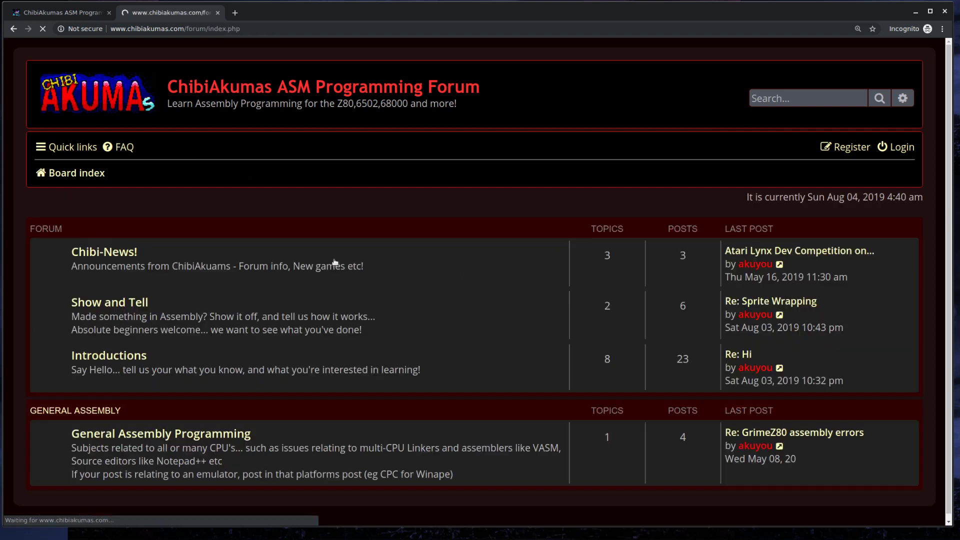
scroll(335, 288, down, 1)
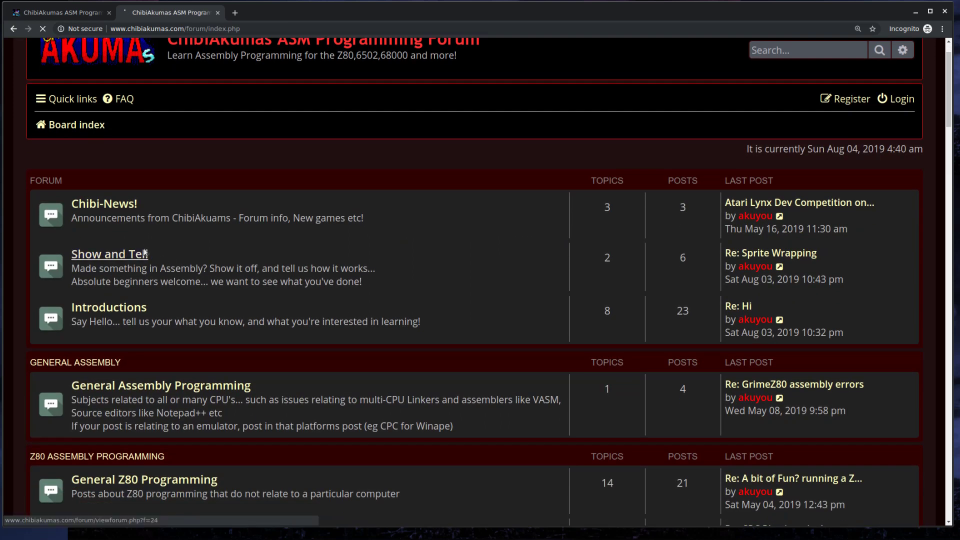
click(110, 254)
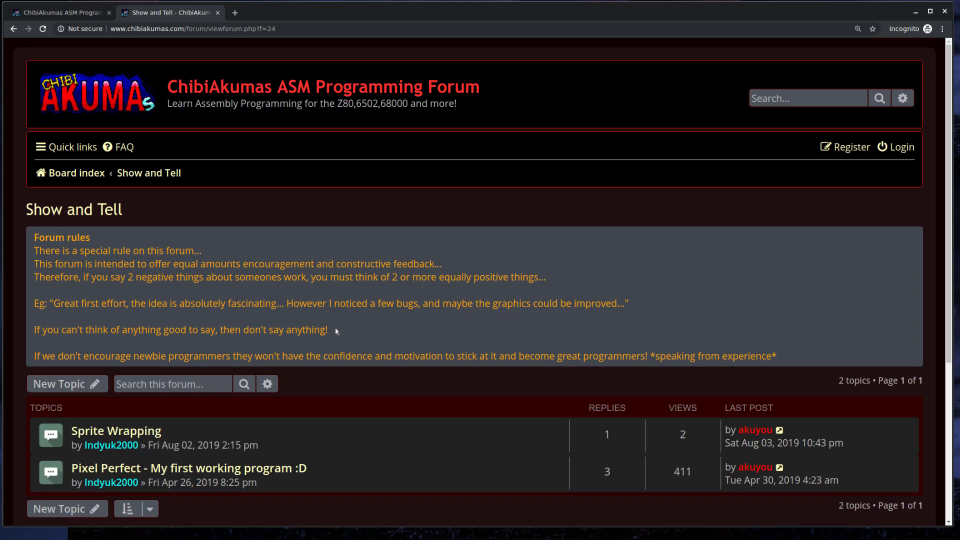
scroll(336, 327, down, 1)
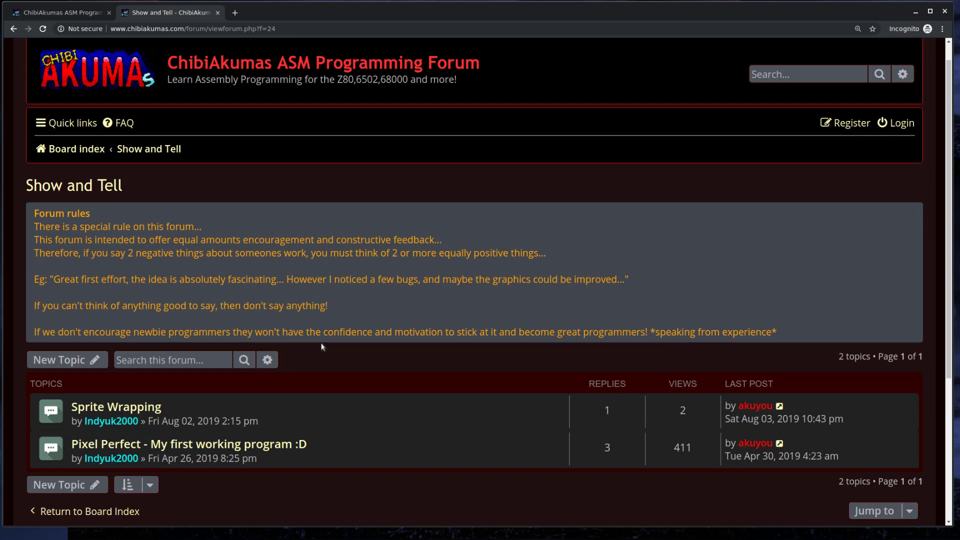